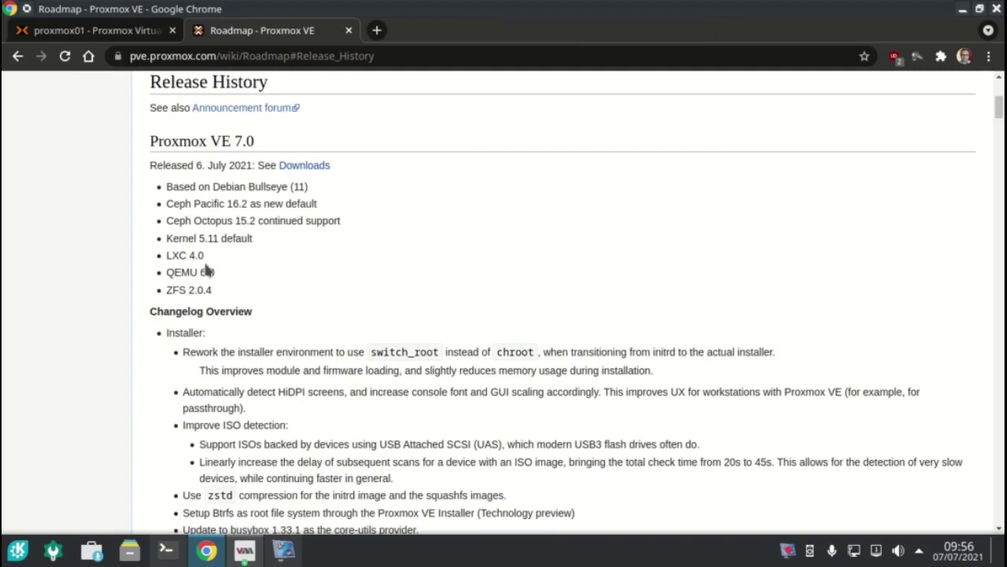
Review the Proxmox VE 7.0 release notes, highlighting the LXC 4.0 and Debian Bullseye entries
left_click_drag(167, 255, 209, 260)
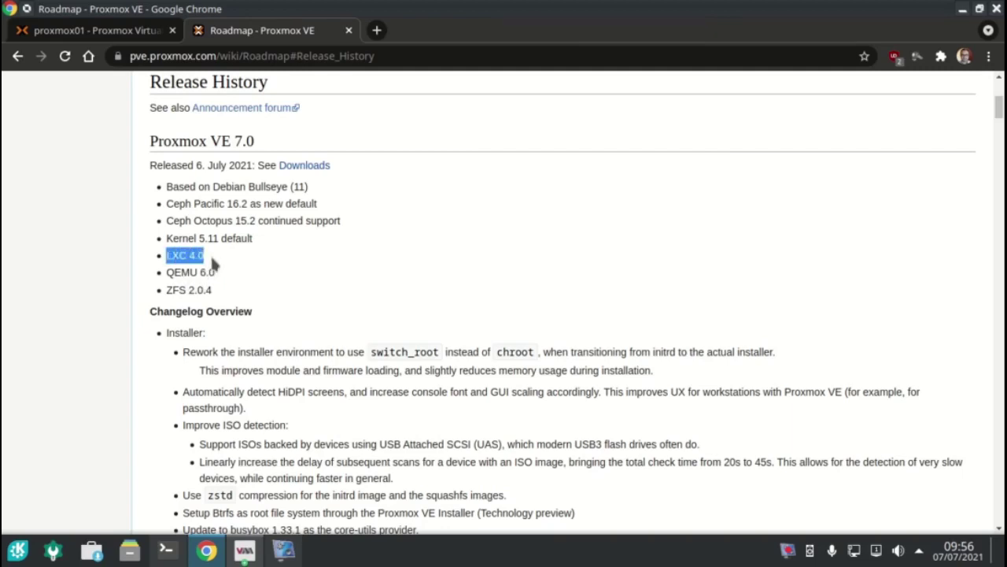
left_click(264, 250)
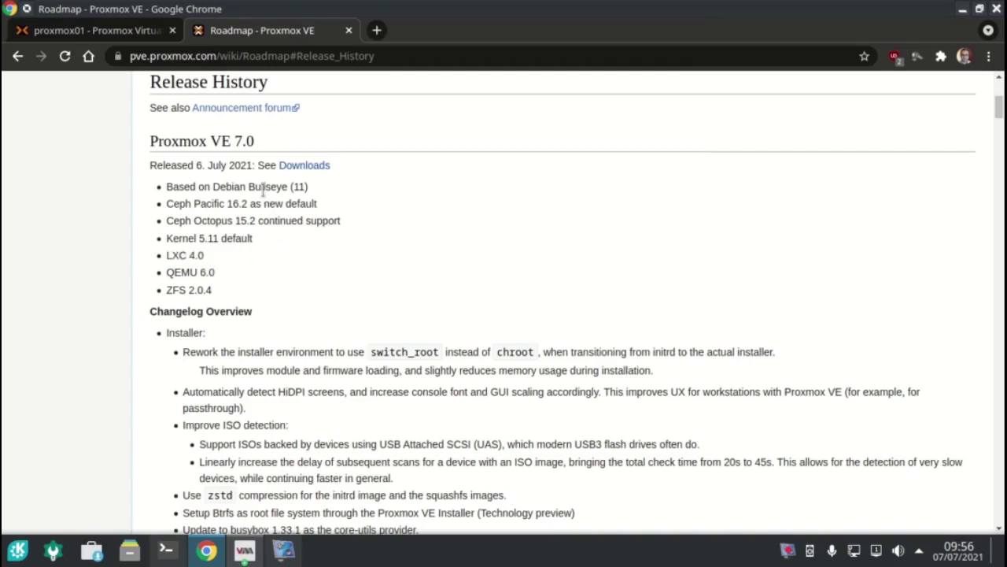
double_click(263, 189)
left_click(292, 290)
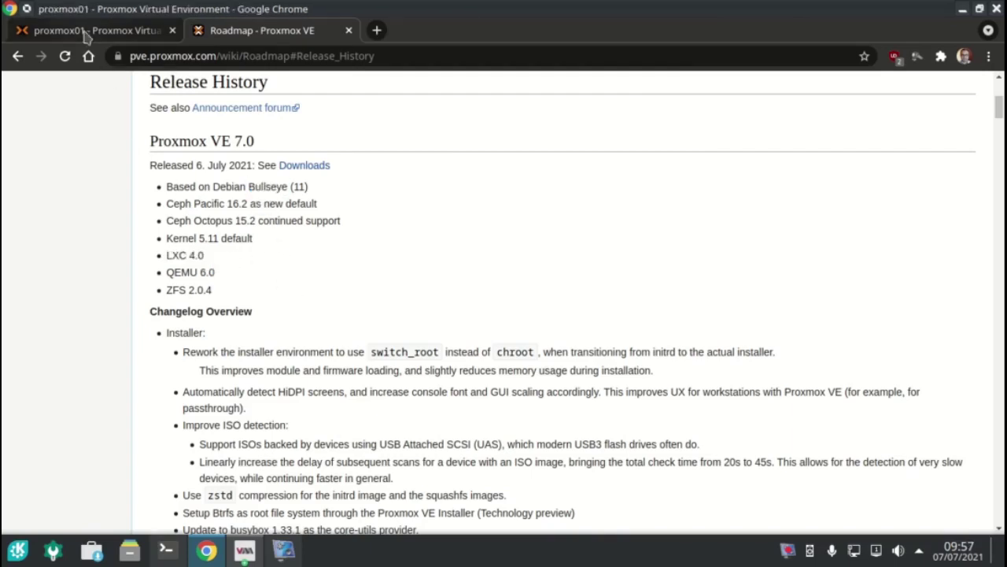
Return to the proxmox01 node and view its available updates and configured APT repositories
left_click(87, 32)
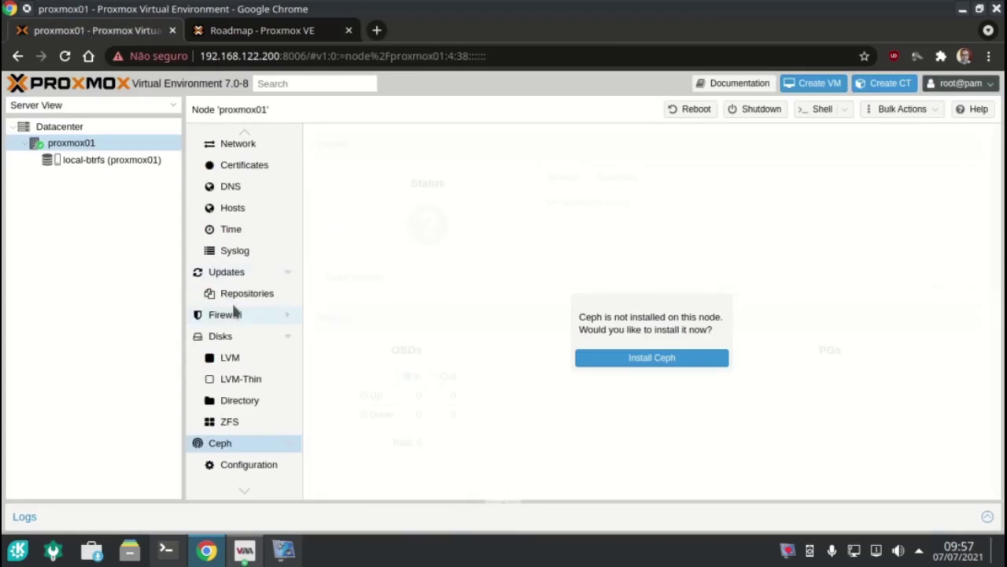
left_click(245, 271)
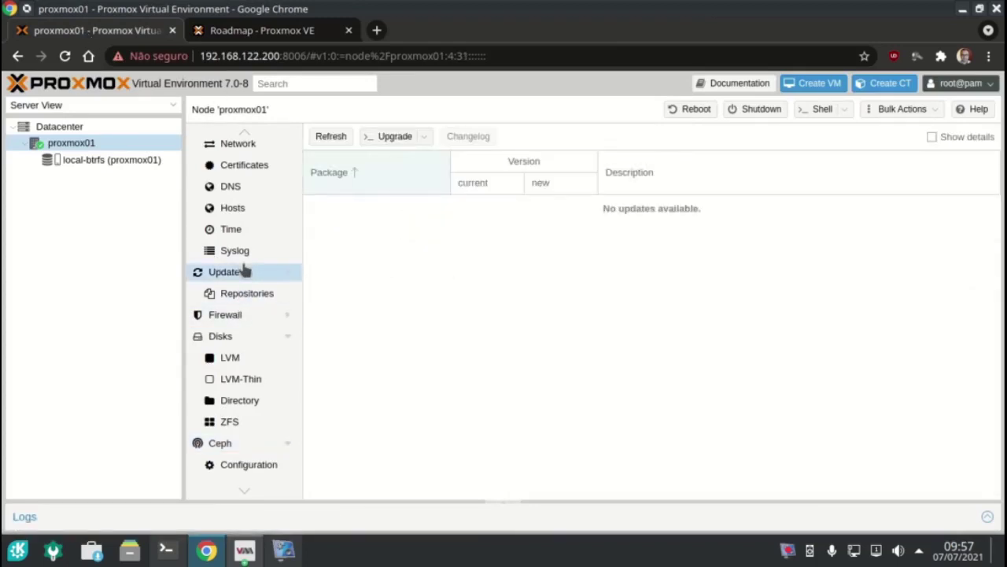
left_click(245, 293)
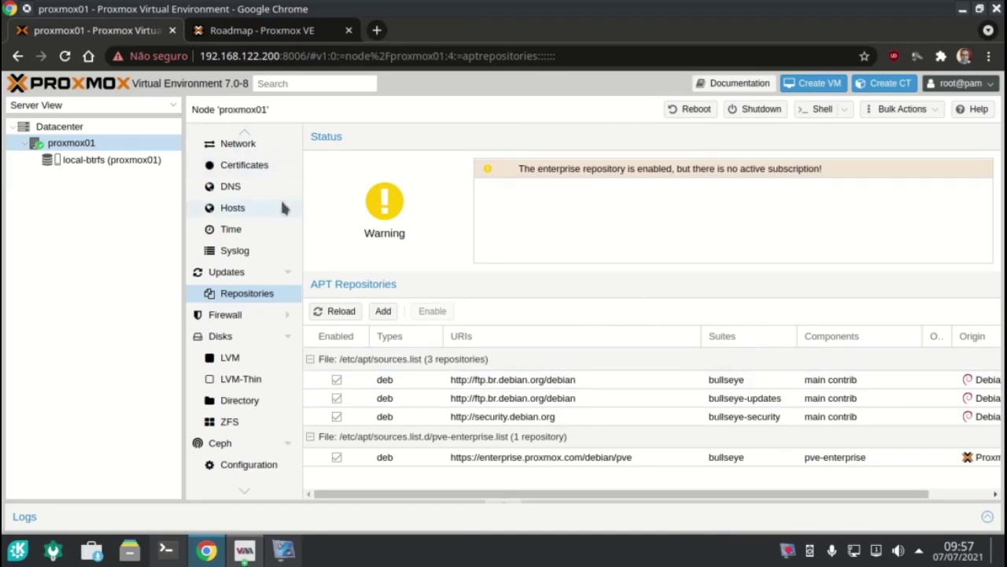
Open the node's shell, change to the /etc/apt/ directory and list its contents
scroll(279, 199, "up", 3)
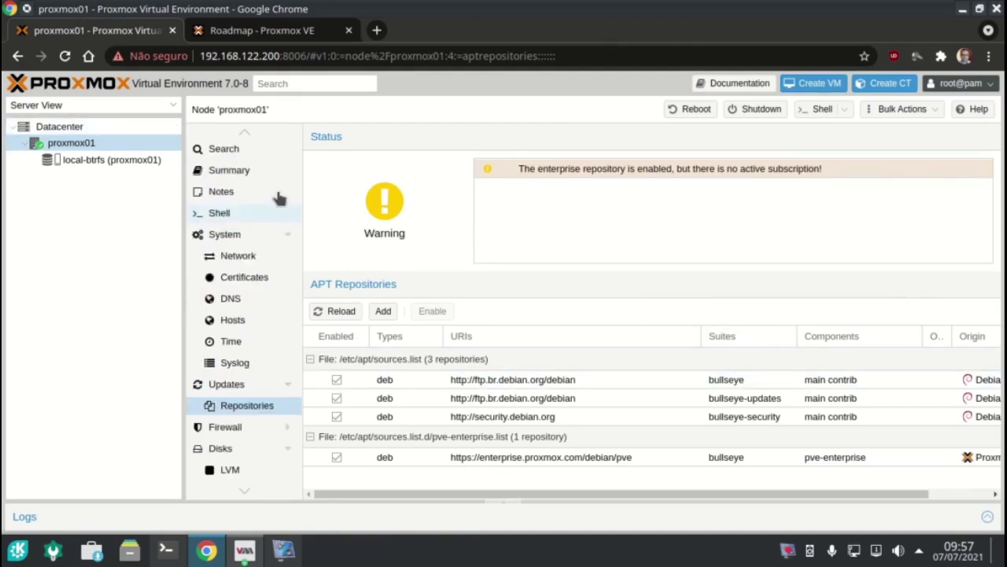
left_click(263, 214)
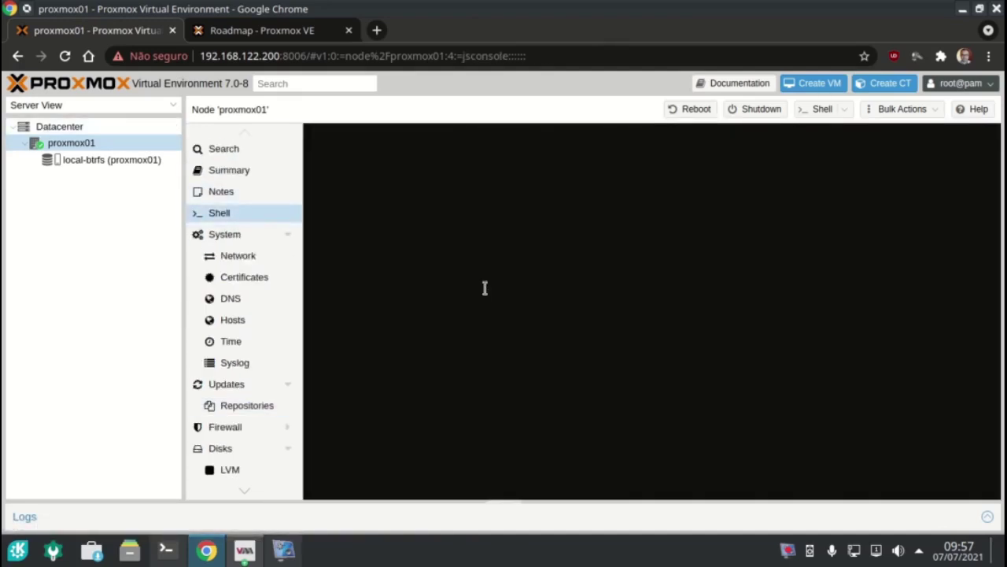
type("cd /etc/a")
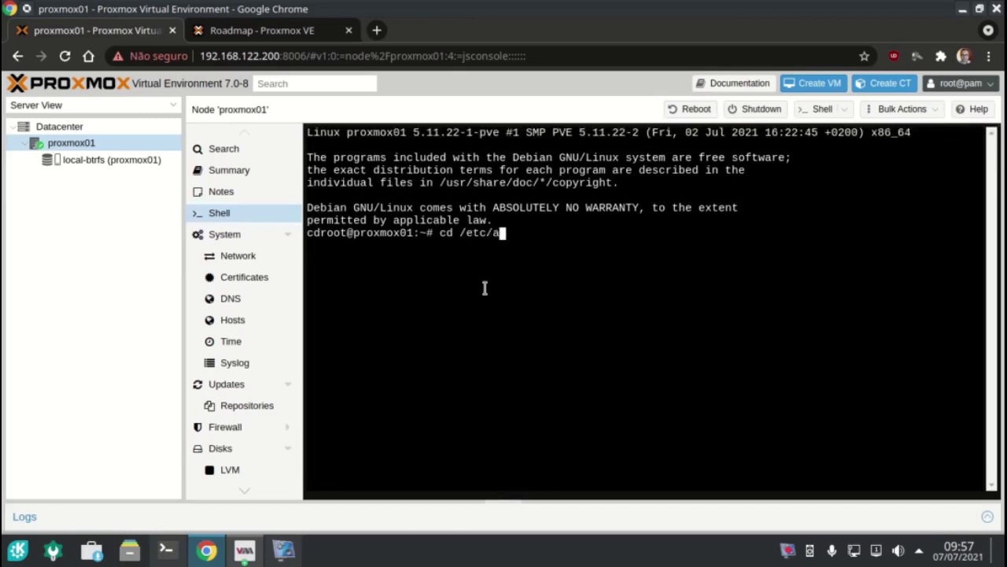
type("pt/")
key("Return")
type("ls")
key("Return")
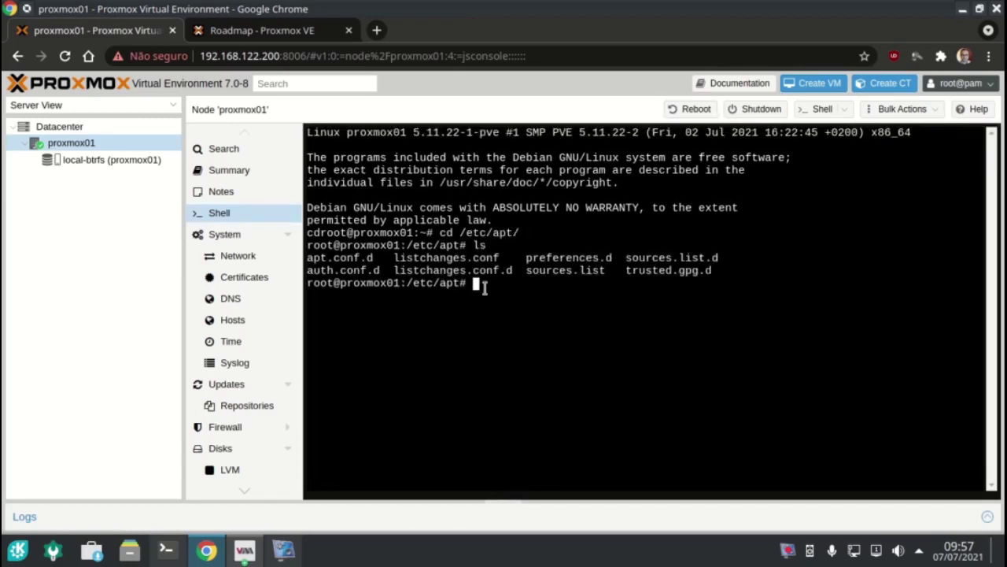
Inspect sources.list in nano down to its last line and exit without changes
type("nano sources.list")
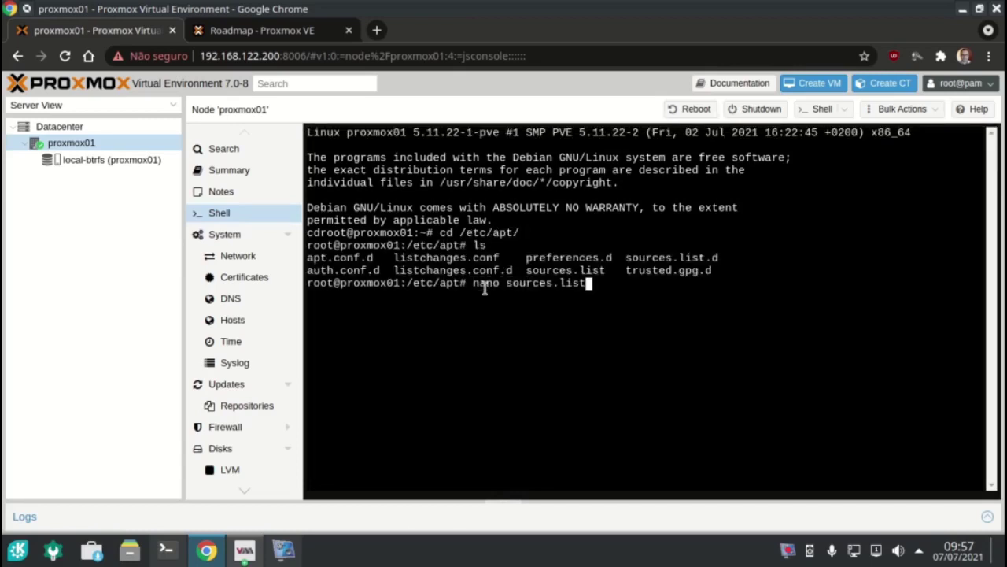
key("Return")
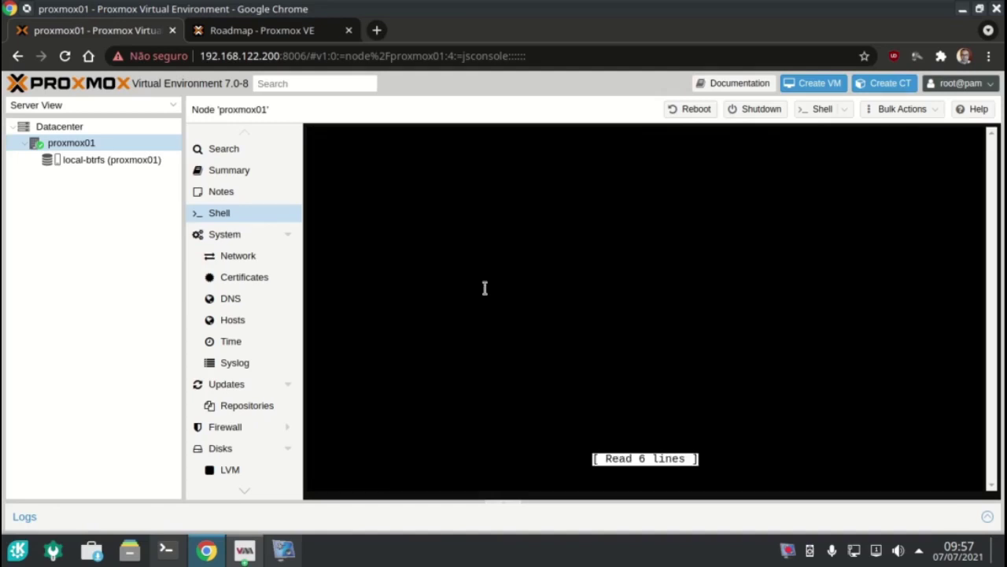
key("Down")
key("Down")
key("Down")
key("Down")
key("Down")
key("Down")
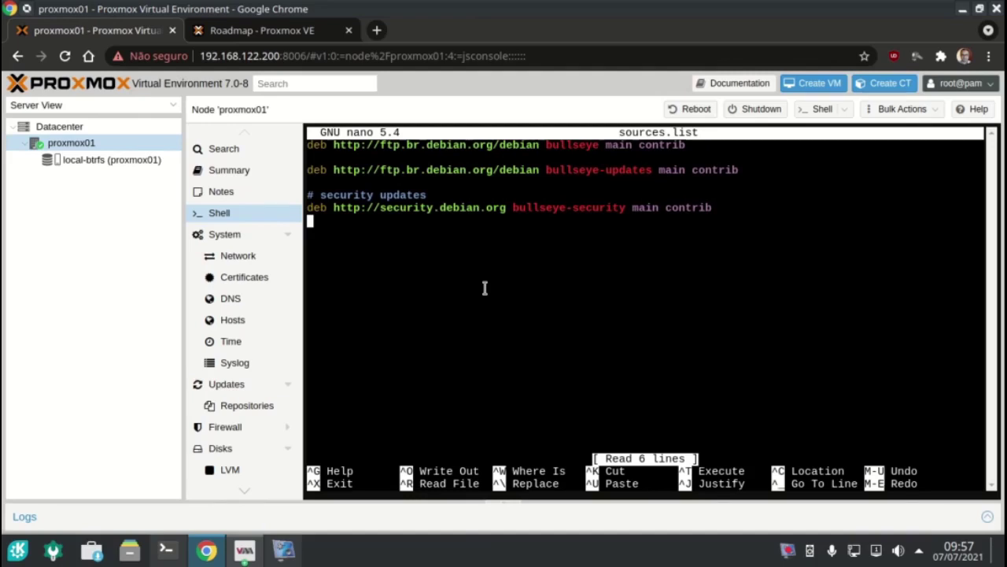
key("ctrl+x")
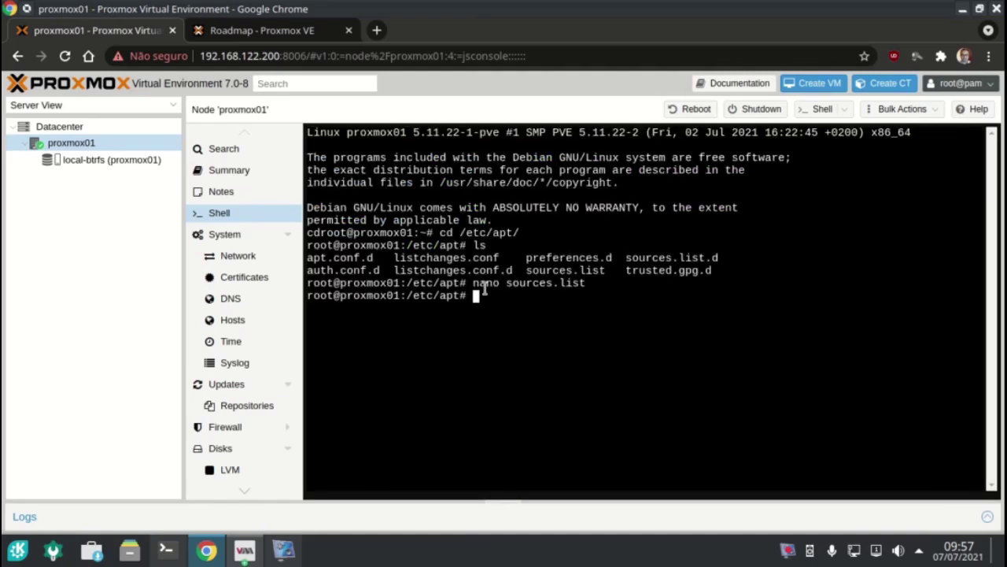
Show the node's APT repositories again, narrowing the server tree and collapsing the System group to gain space
left_click(265, 415)
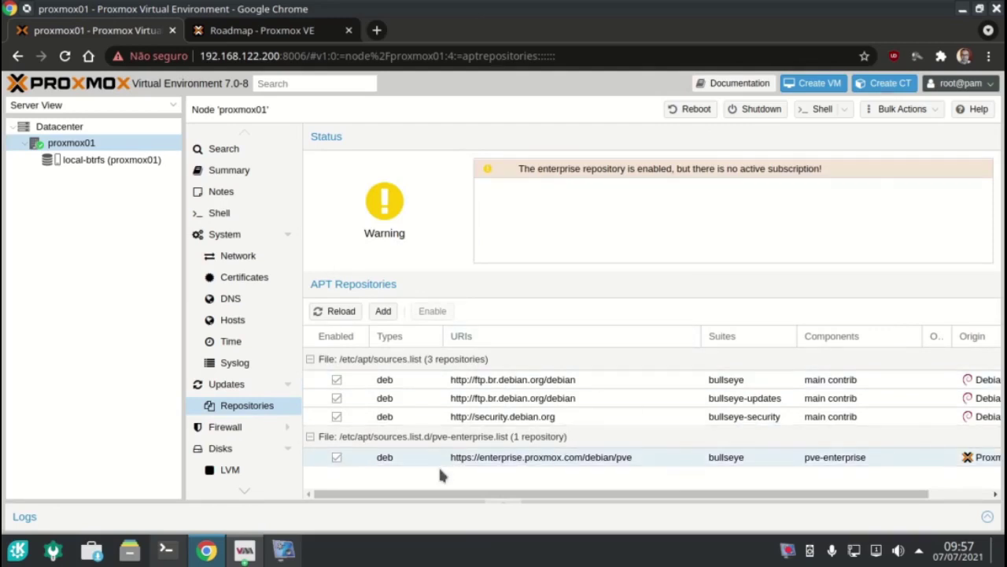
left_click_drag(182, 231, 92, 245)
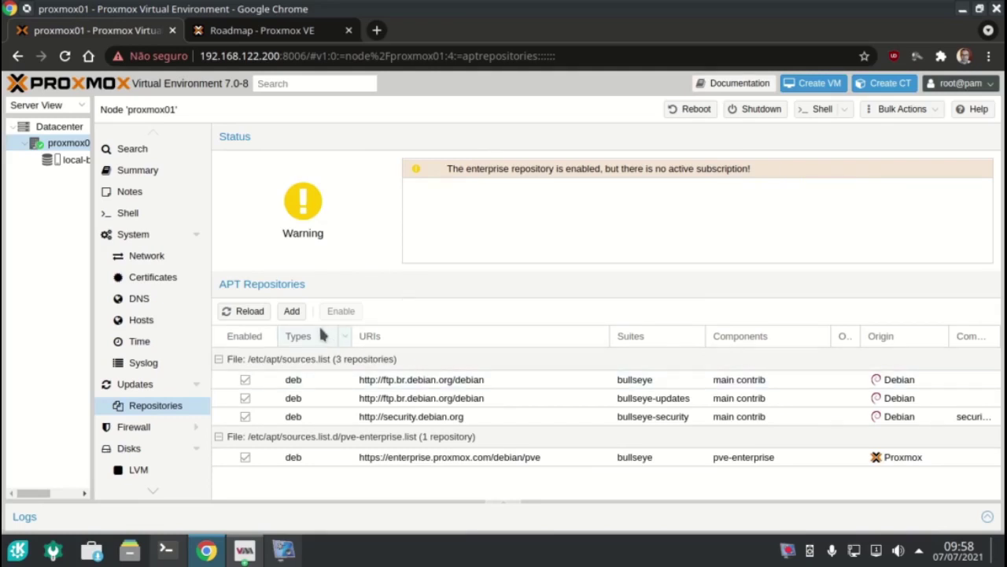
left_click(195, 234)
Add the No-Subscription repository to the node's APT repositories, acknowledging the subscription notice
left_click(292, 312)
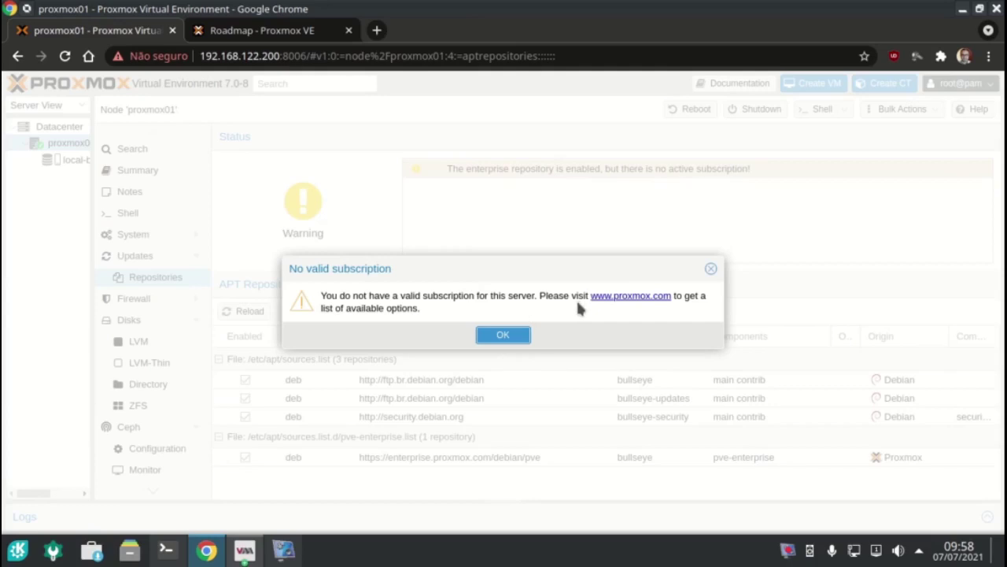
left_click(509, 334)
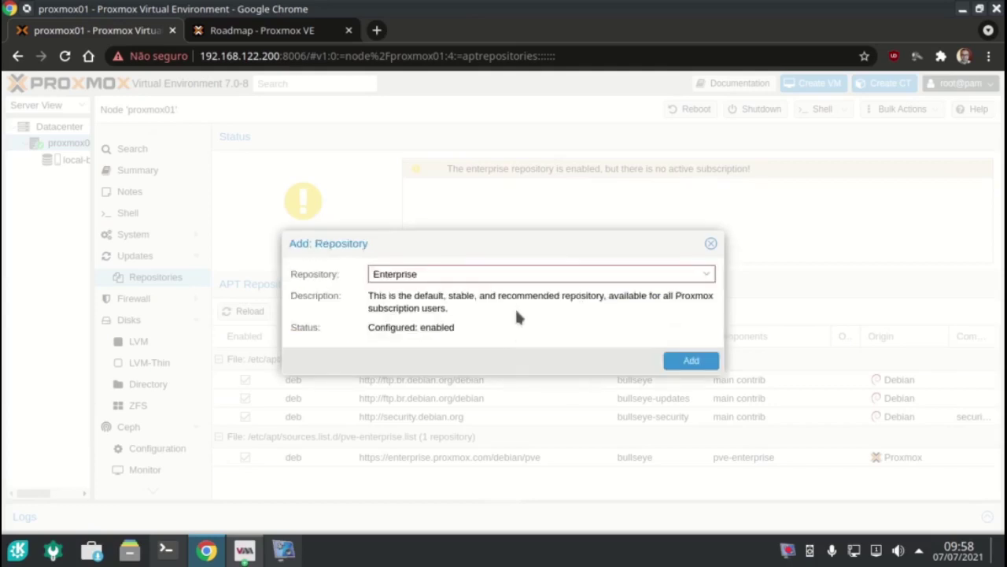
left_click(530, 270)
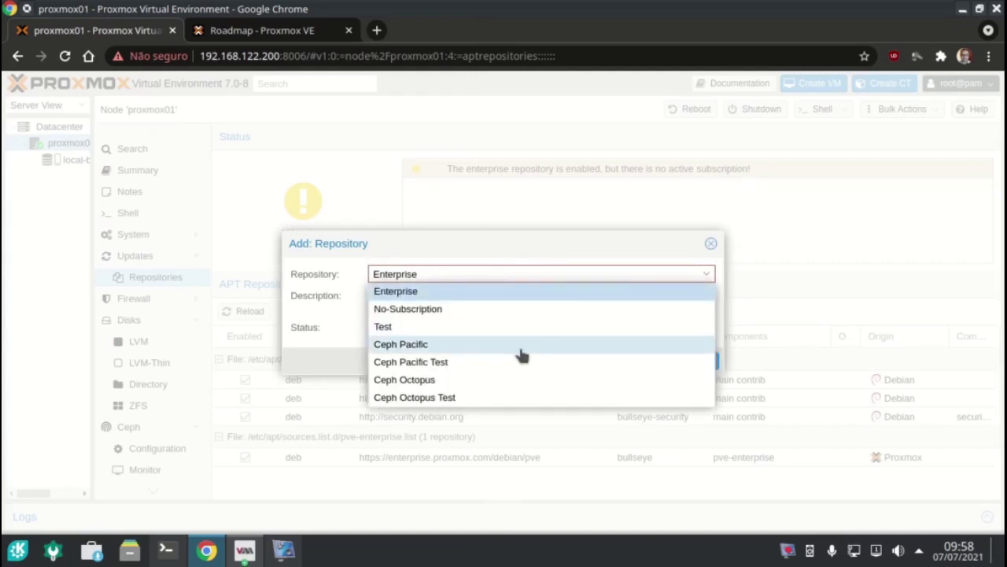
left_click(682, 312)
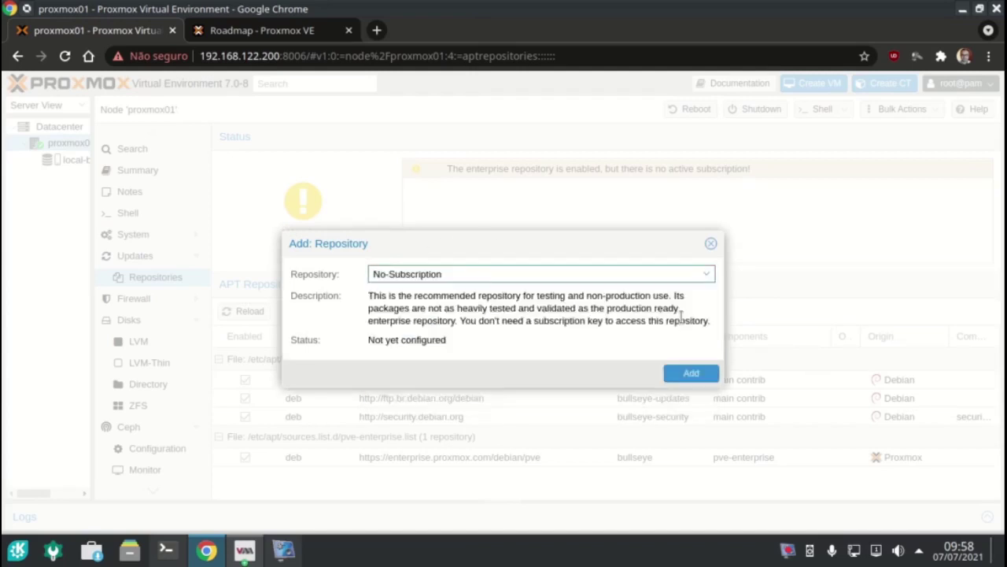
left_click(689, 374)
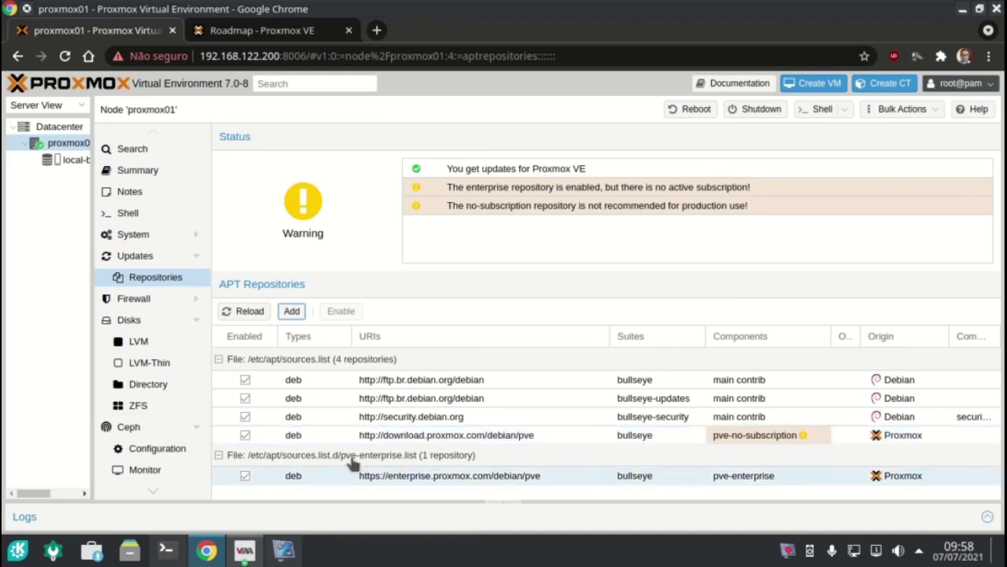
left_click(244, 478)
left_click(329, 477)
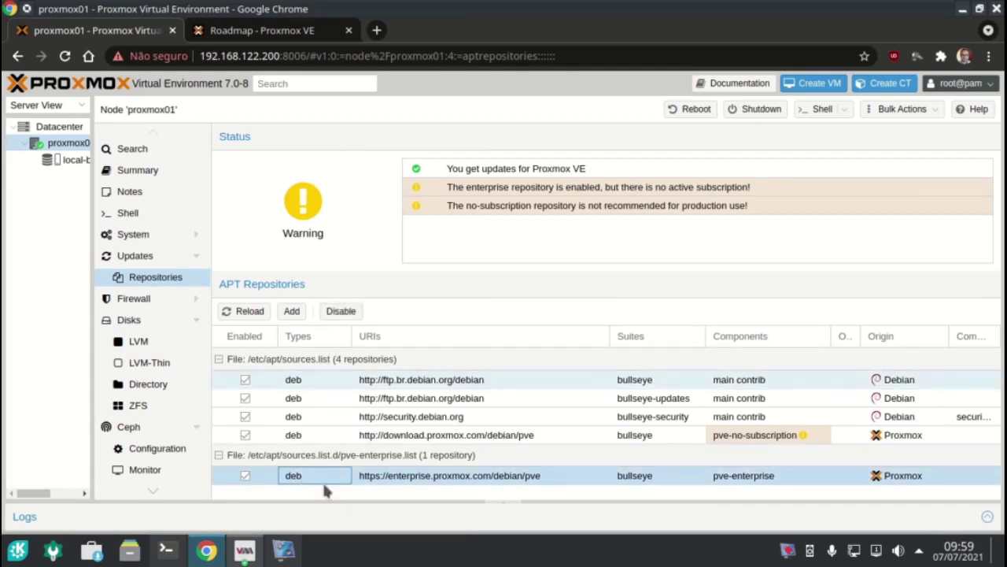
left_click(358, 477)
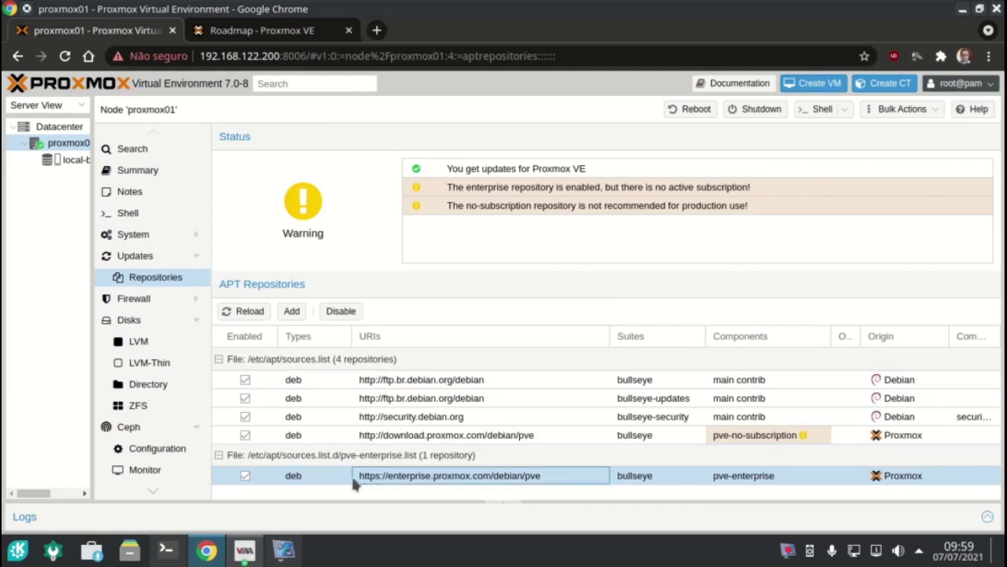
left_click(346, 315)
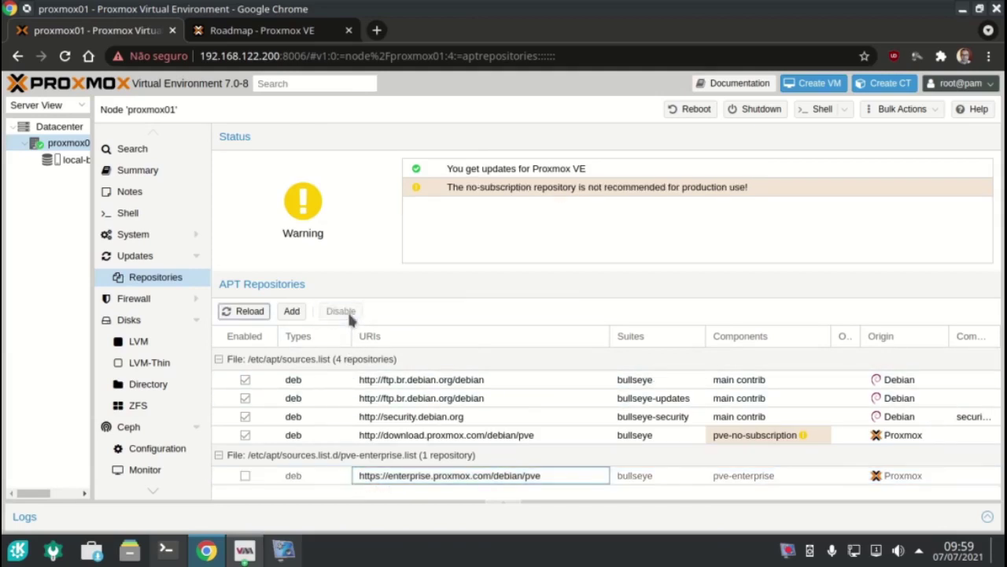
Browse the repository types available to add, cancel without adding one, and reload the APT repository list
left_click(295, 311)
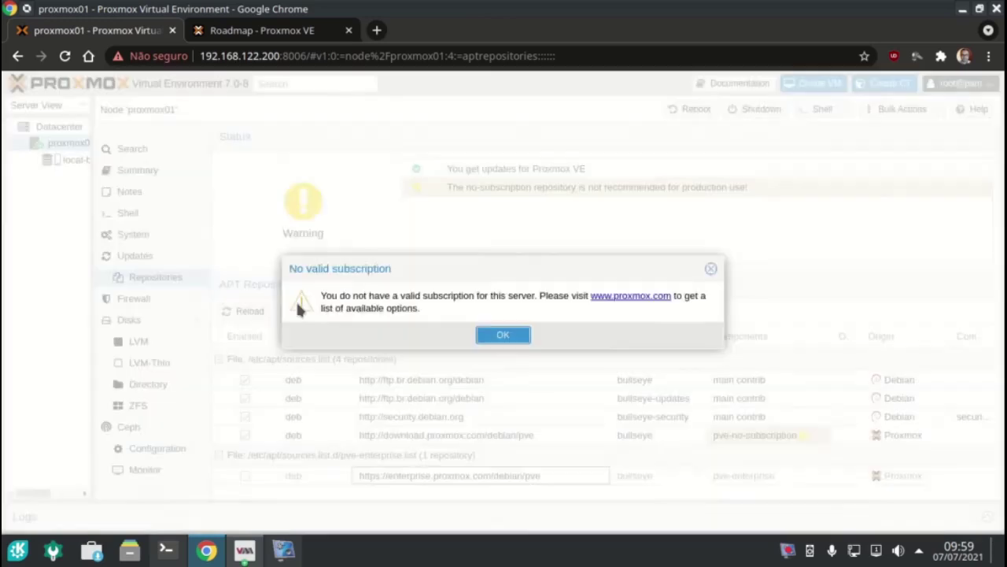
left_click(484, 337)
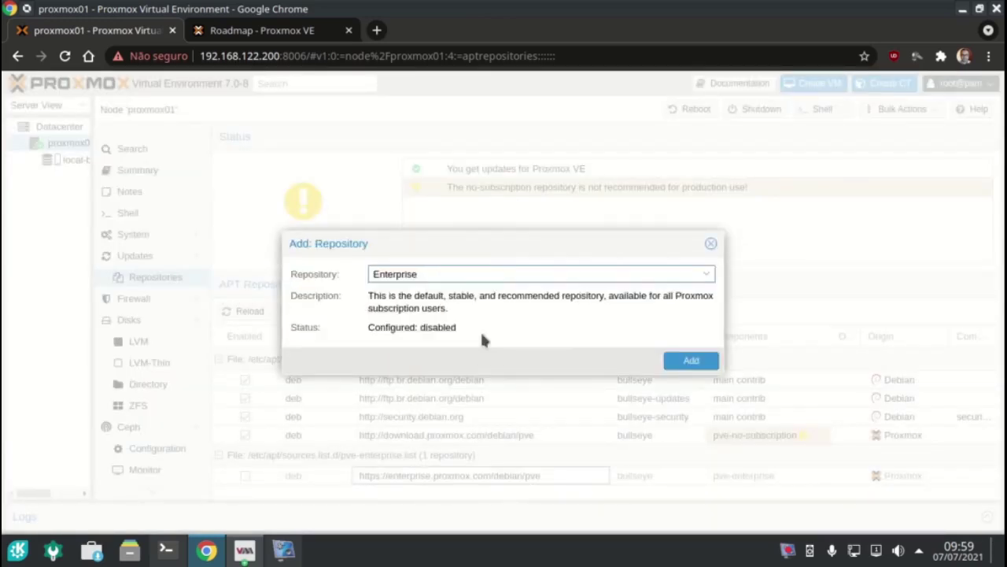
left_click(475, 273)
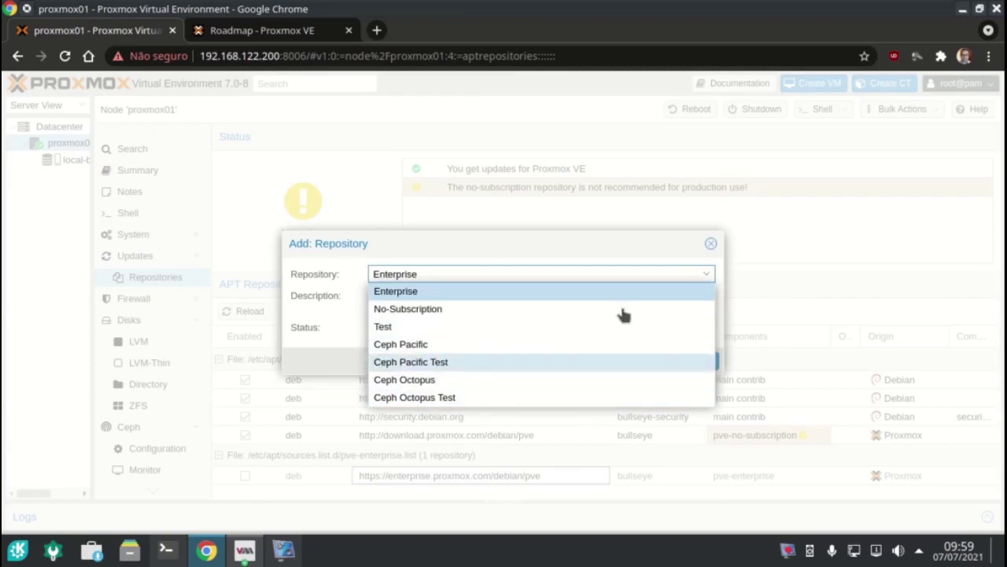
left_click(711, 243)
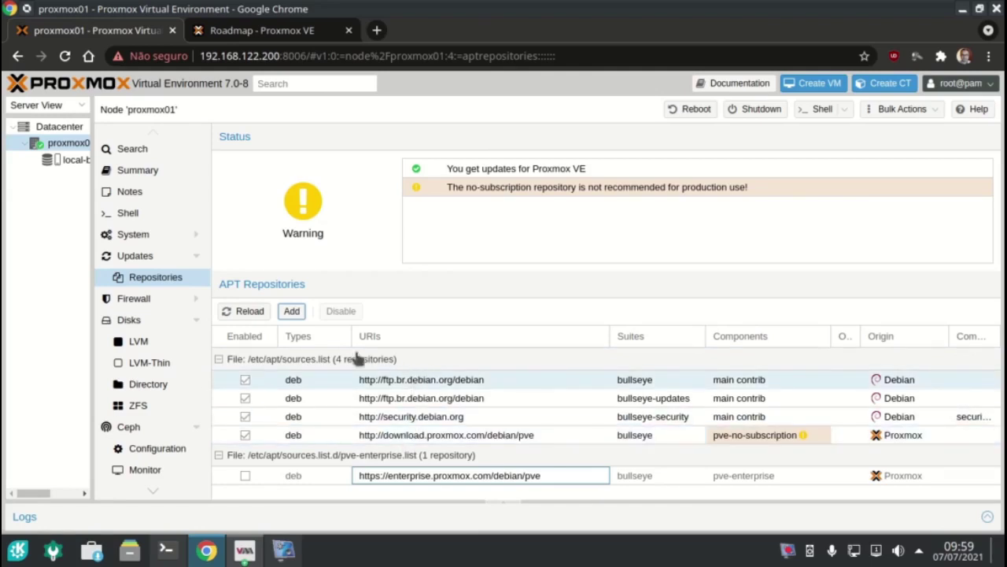
left_click(250, 311)
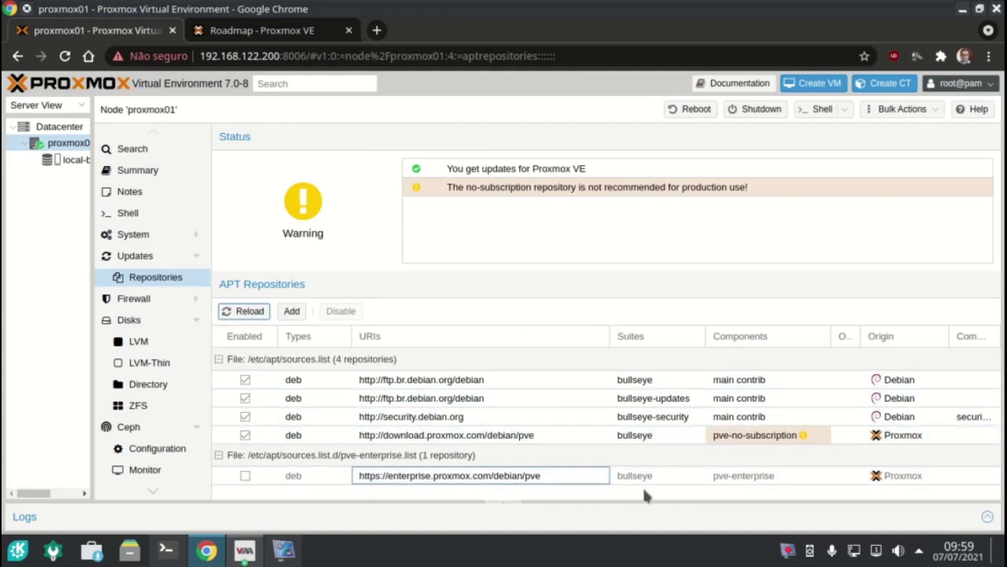
mouse_move(771, 441)
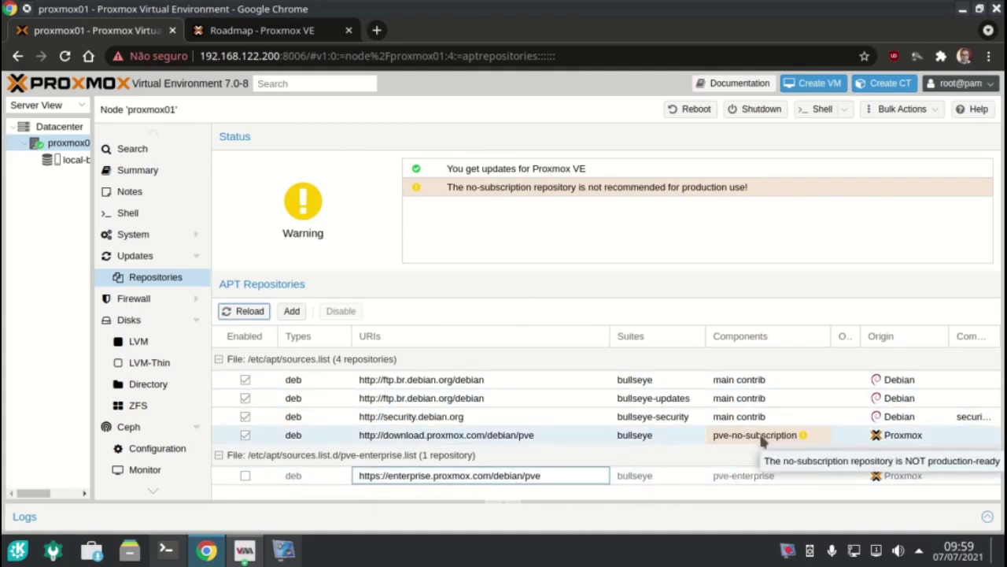
Refresh the node's update package database, acknowledging the subscription notice and closing the task output when finished
left_click(133, 266)
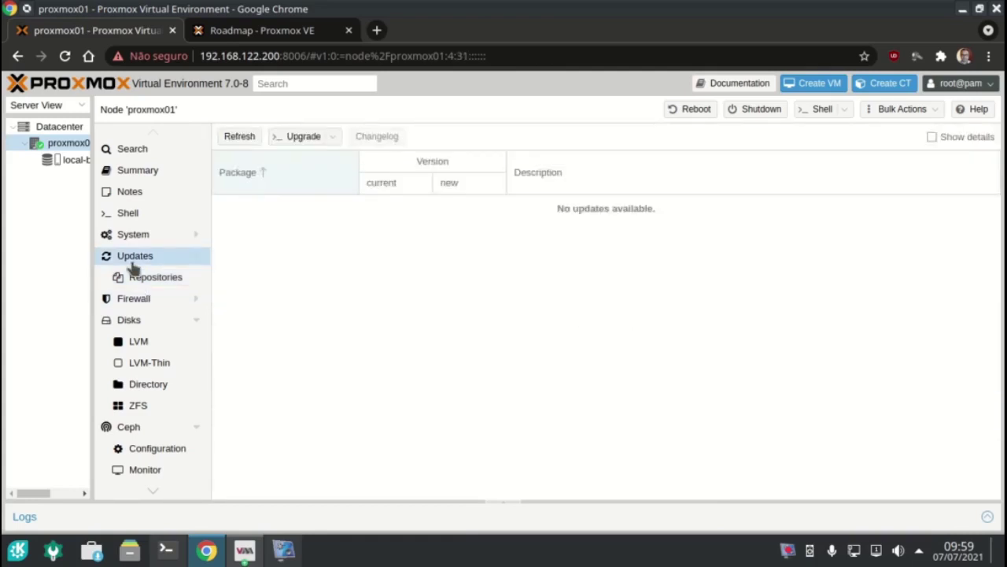
left_click(233, 136)
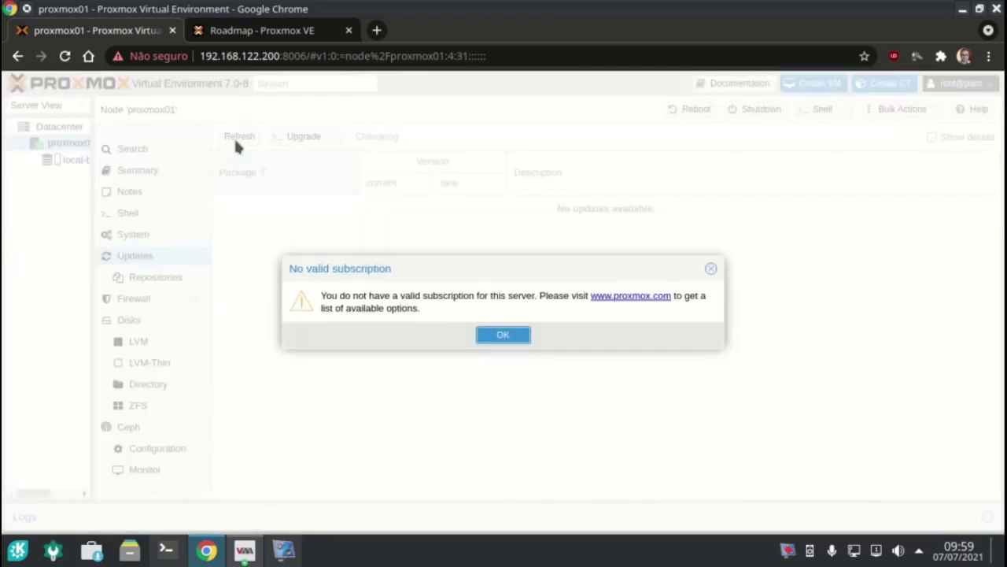
left_click(503, 334)
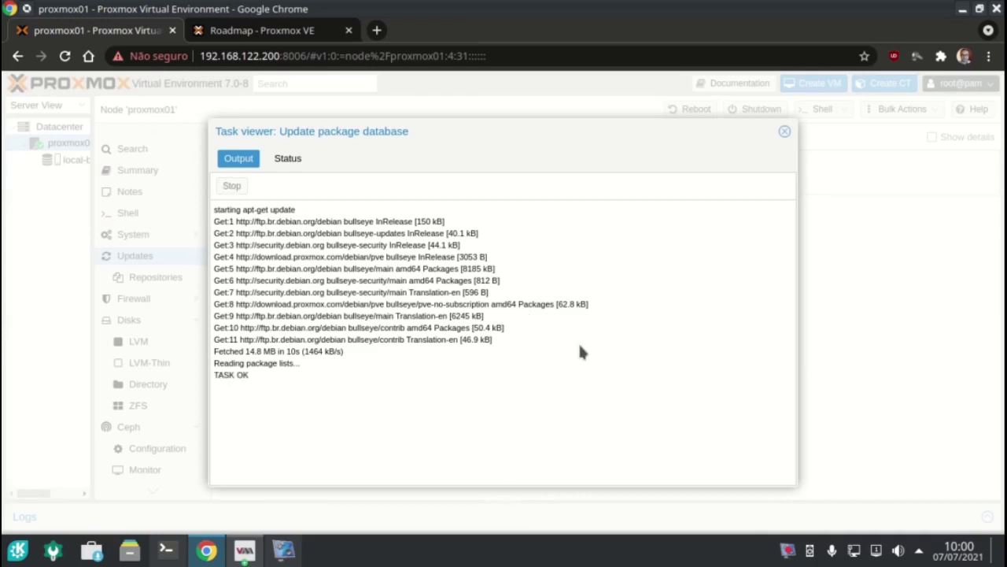
left_click(782, 133)
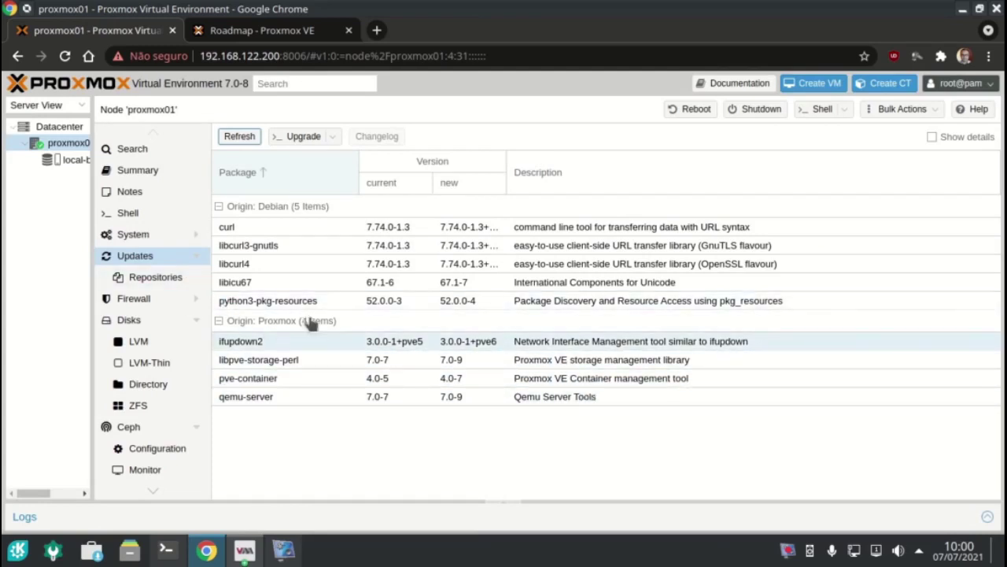
Try to upgrade the proxmox01 node through a noVNC console, close that console and reload the web interface
left_click(333, 137)
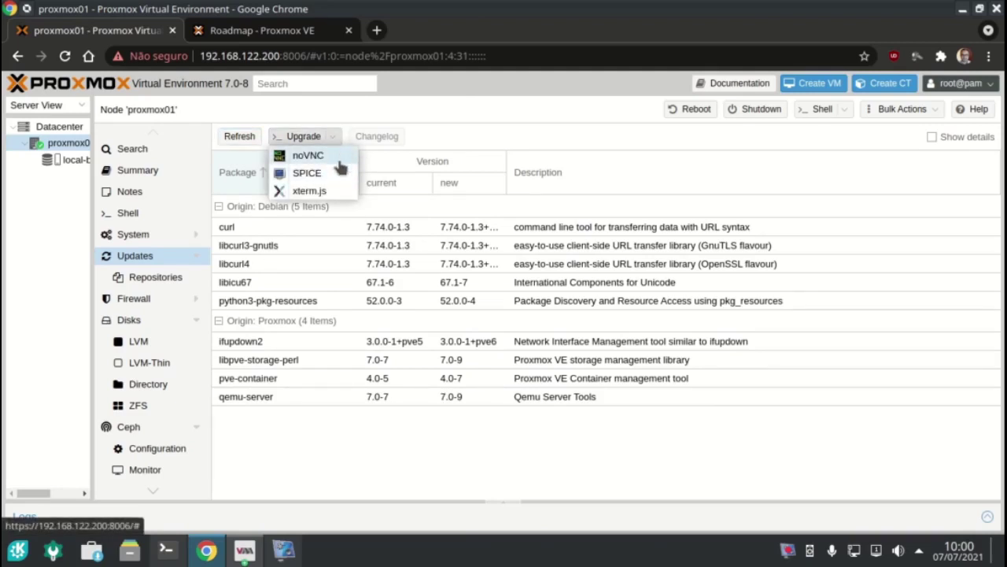
left_click(338, 163)
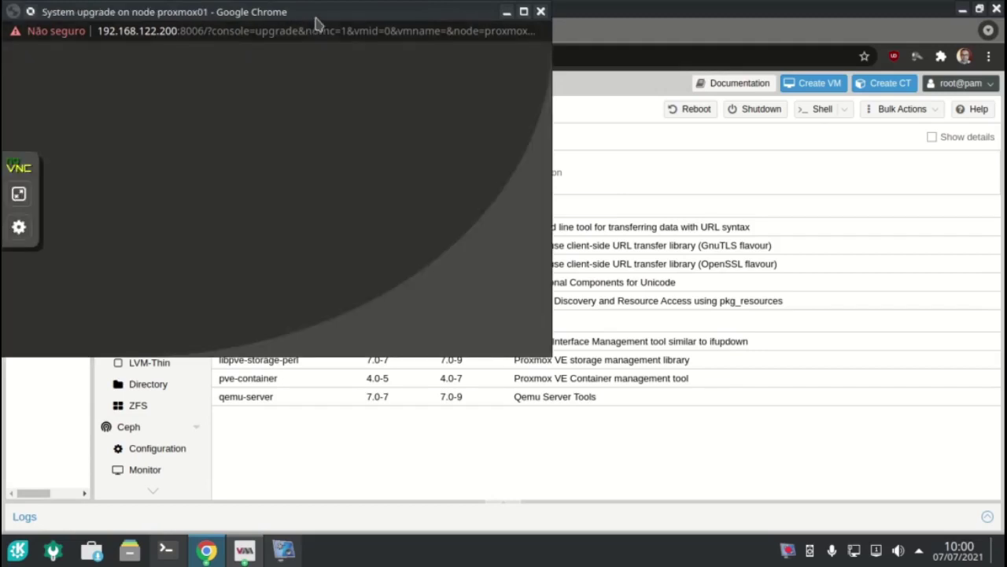
left_click_drag(318, 22, 680, 102)
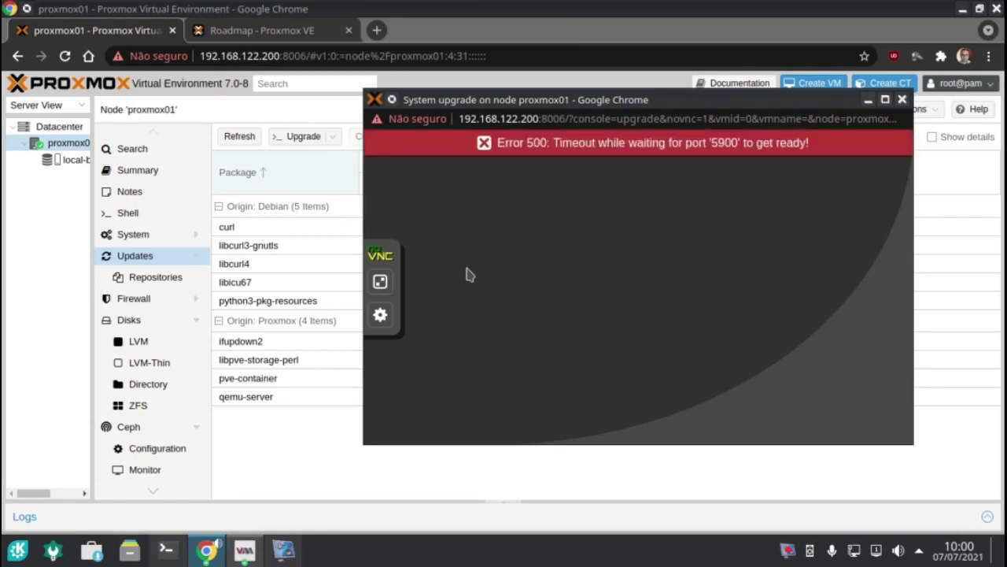
left_click(902, 99)
left_click(65, 56)
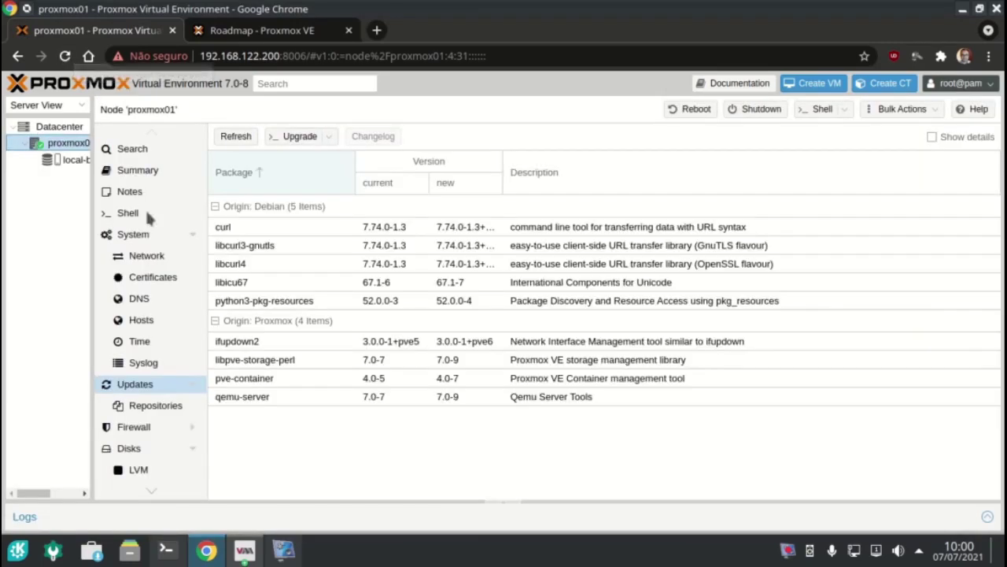
Try the node's system upgrade in the default console and force-kill process 2310 with kill -9
left_click(285, 136)
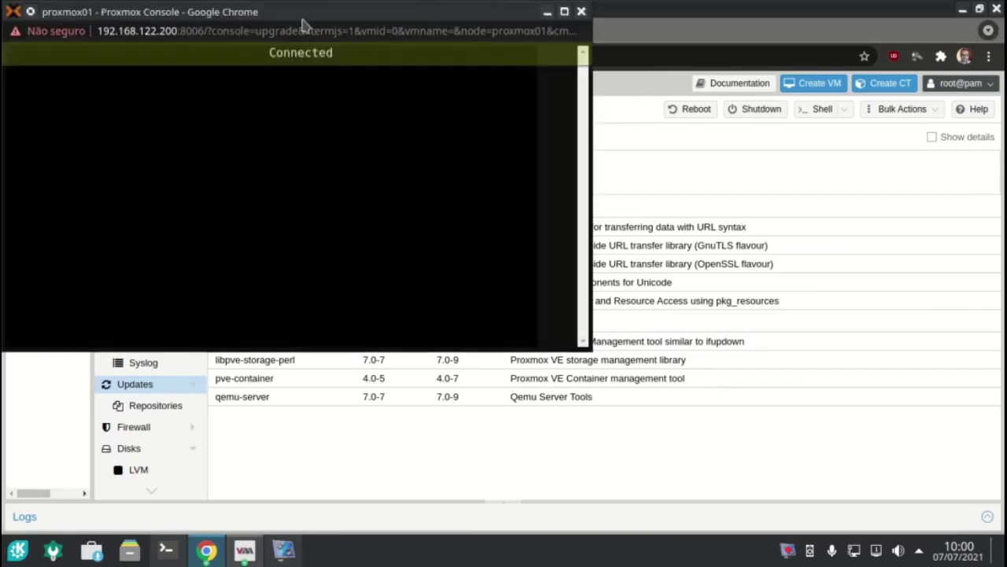
left_click_drag(357, 156, 704, 232)
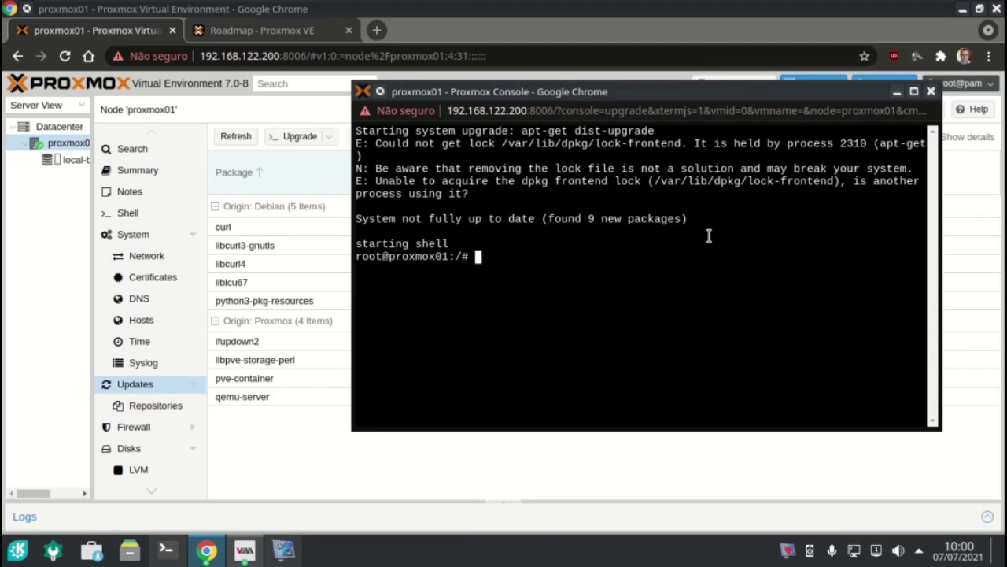
type("kill -9 2310")
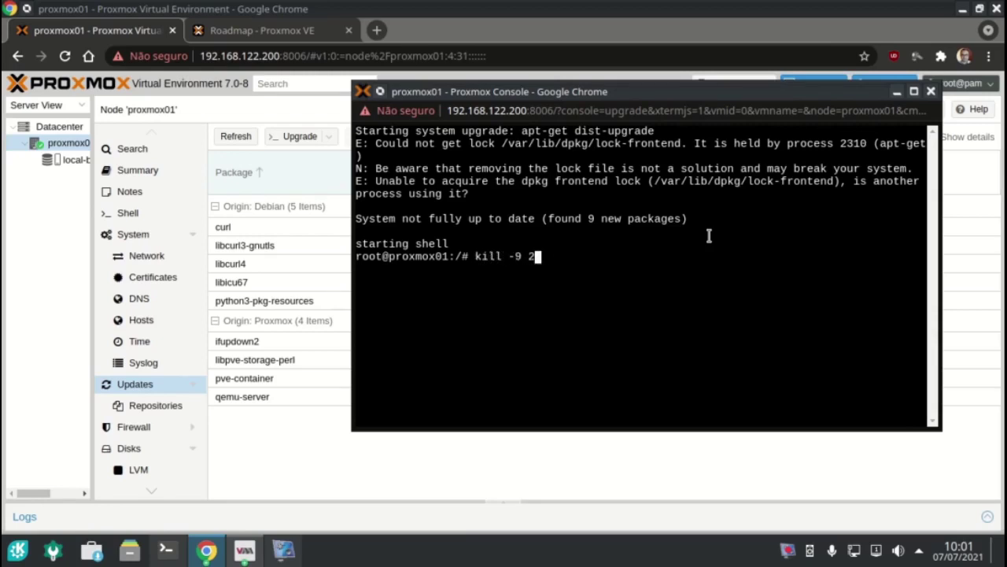
key("Return")
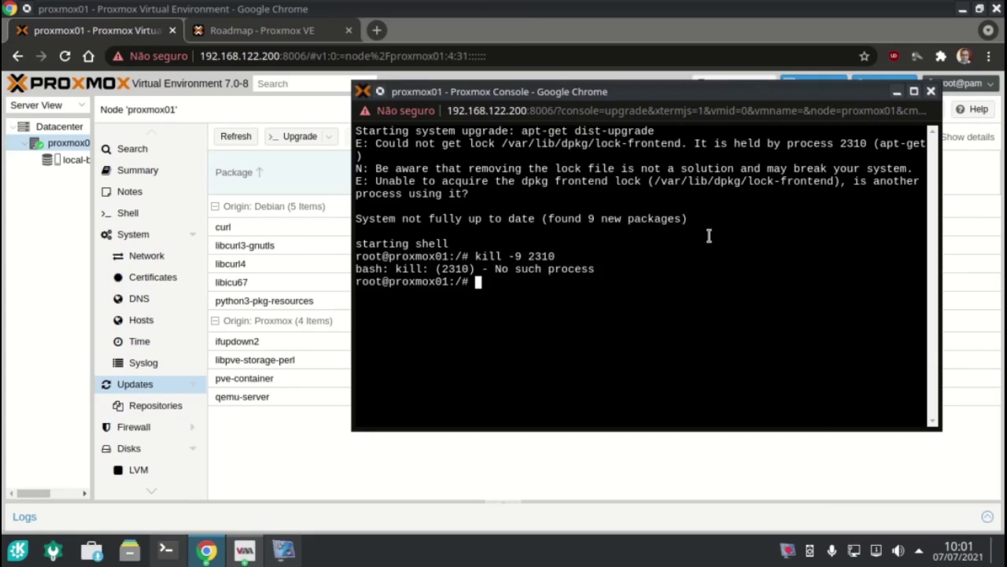
Check for running apt and dpkg processes with ps ax and grep, and leave the upgrade console
type("ps ax | grep apt")
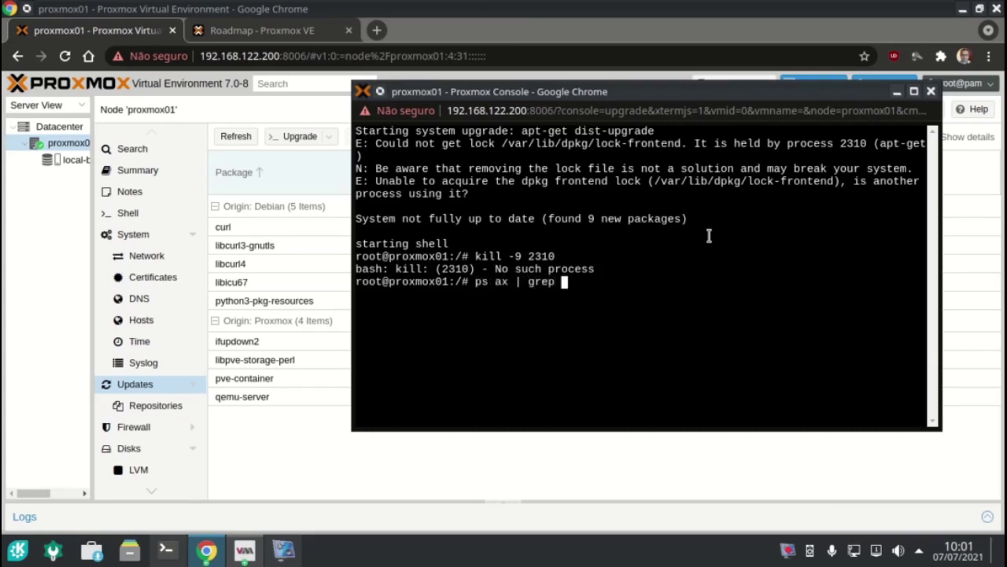
key("Return")
key("Up")
key("BackSpace")
key("BackSpace")
key("BackSpace")
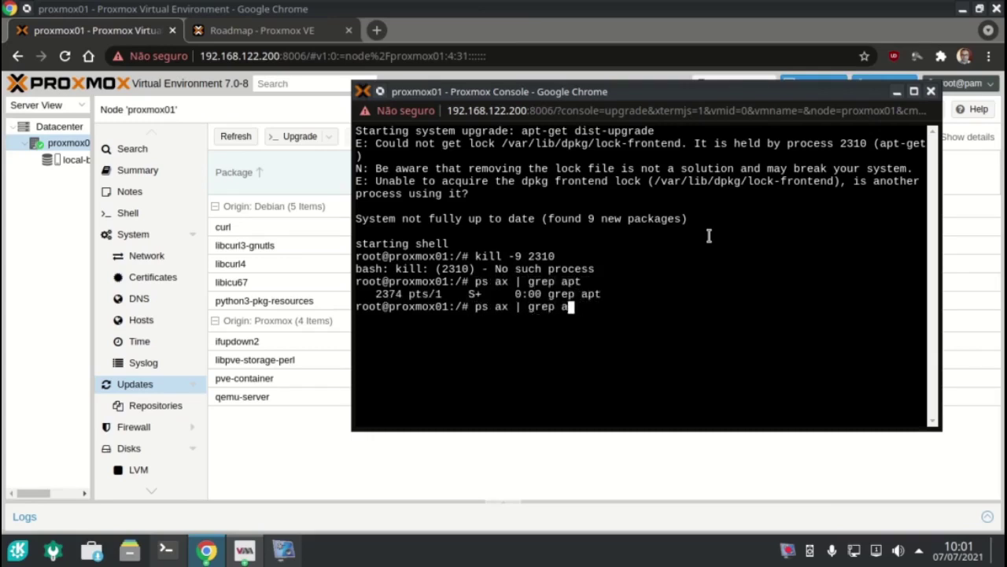
type("dpk")
type("g")
key("Return")
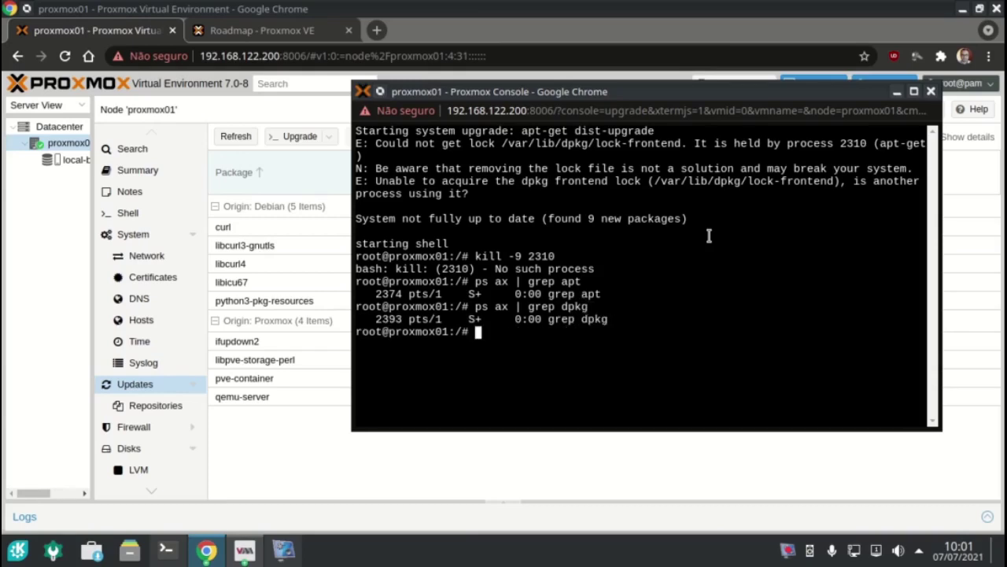
left_click(931, 91)
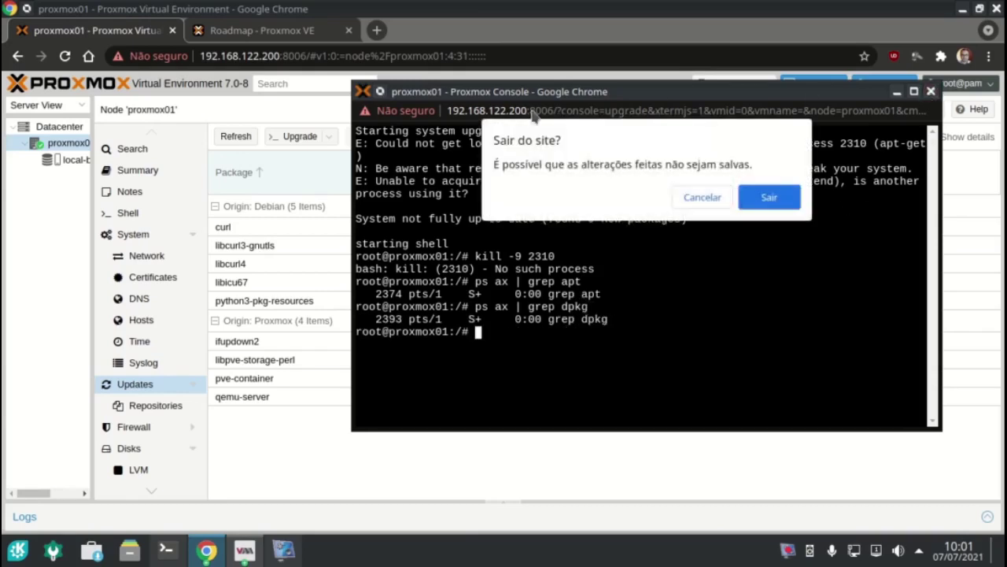
left_click(770, 196)
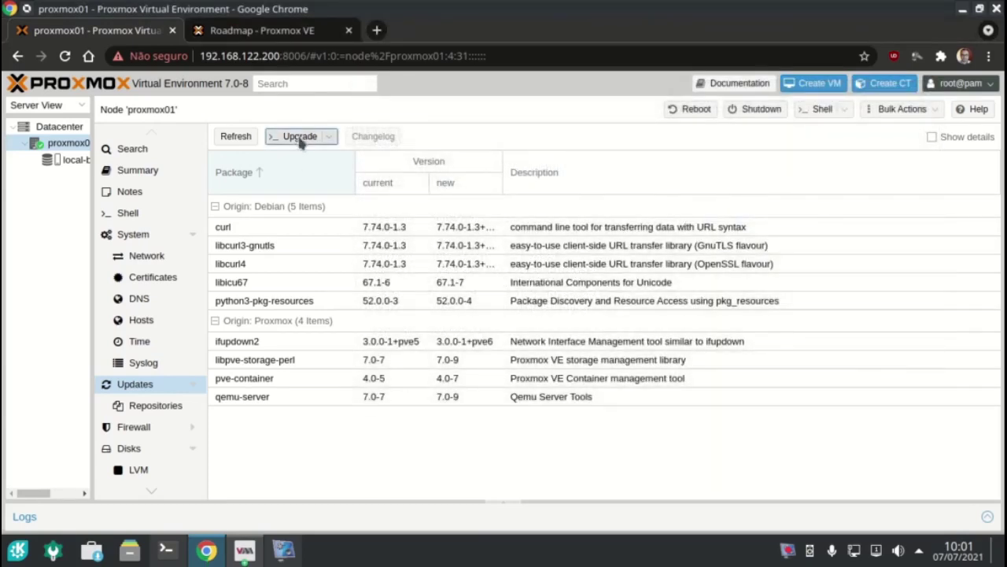
Run the node's system upgrade again, accept installing the packages, and leave the console when it finishes
left_click(299, 138)
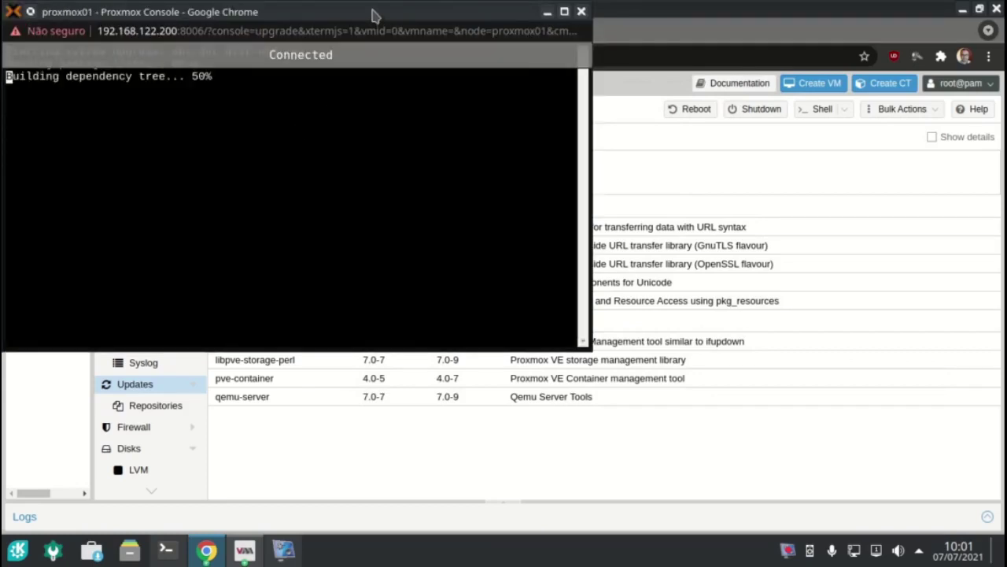
left_click_drag(374, 16, 618, 41)
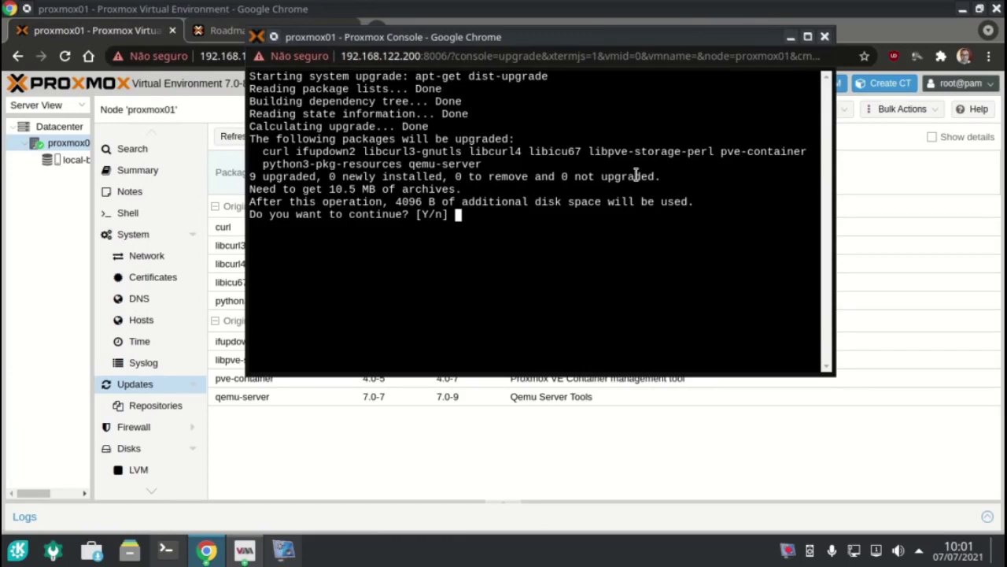
key("Return")
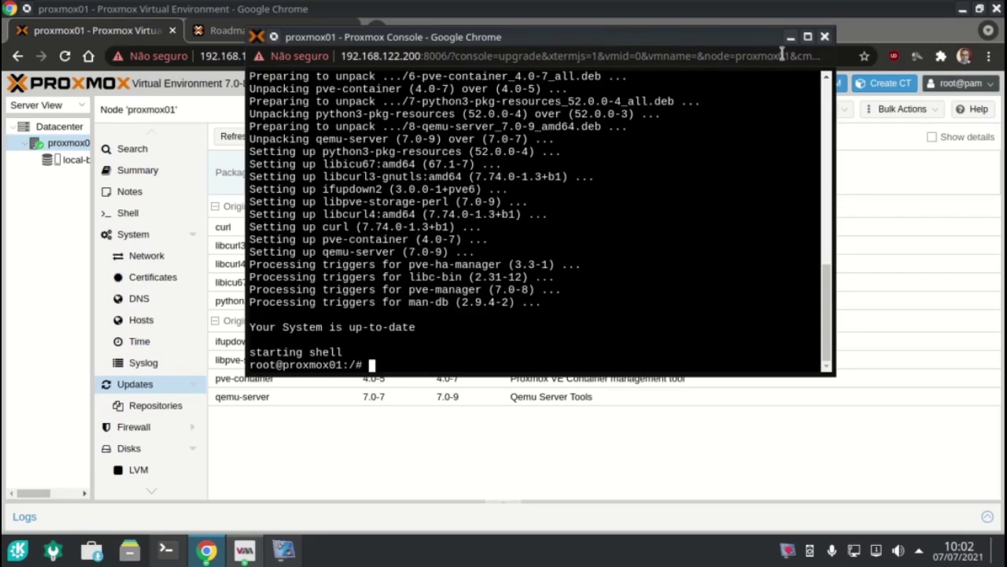
left_click(826, 37)
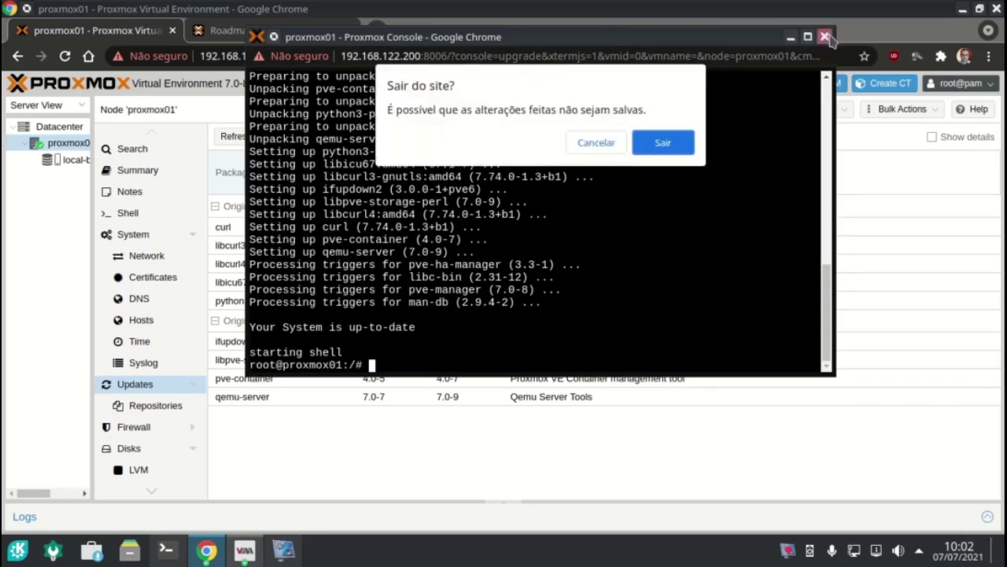
left_click(665, 141)
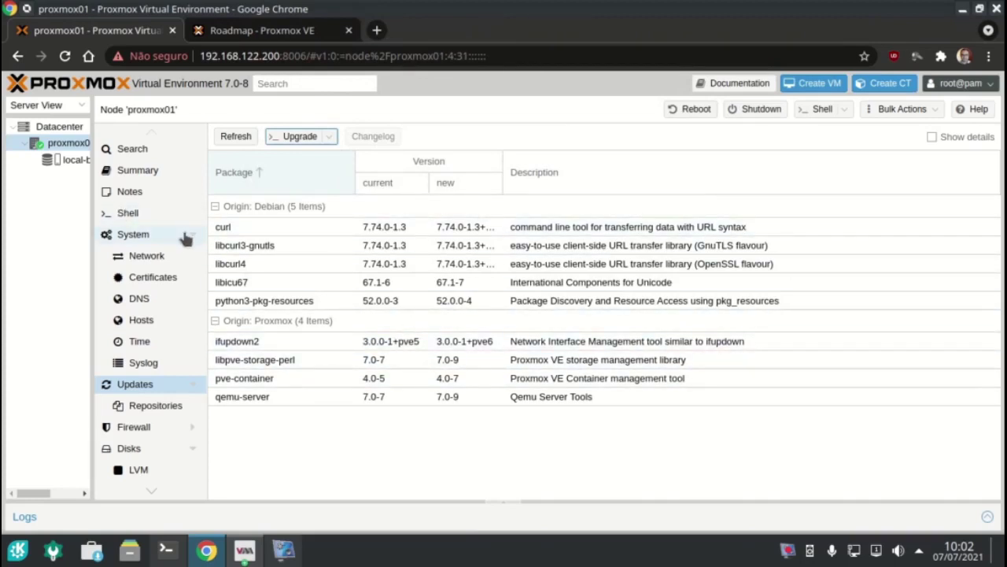
View the proxmox01 node's firewall rules and firewall options
scroll(188, 310, "down", 4)
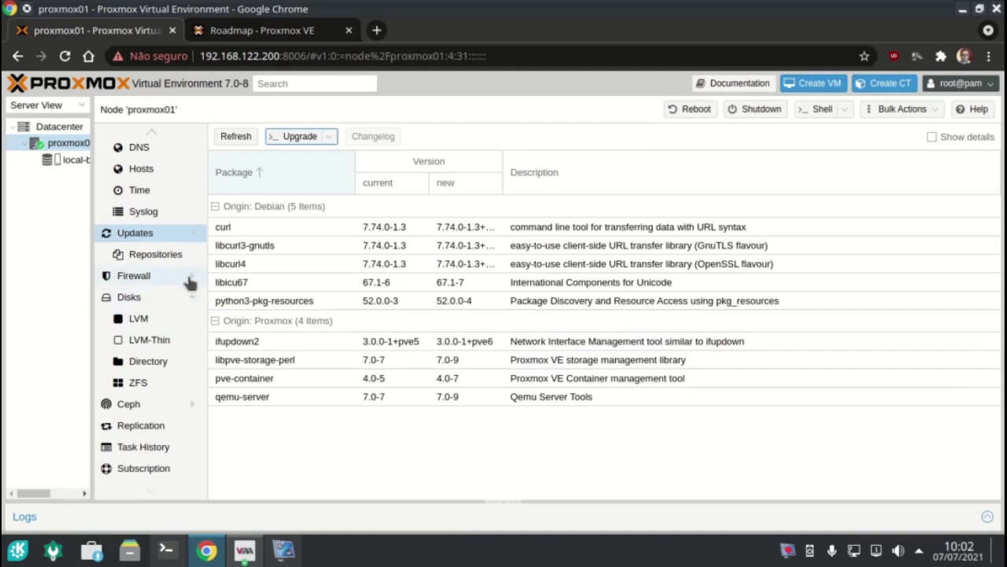
left_click(190, 277)
left_click(171, 282)
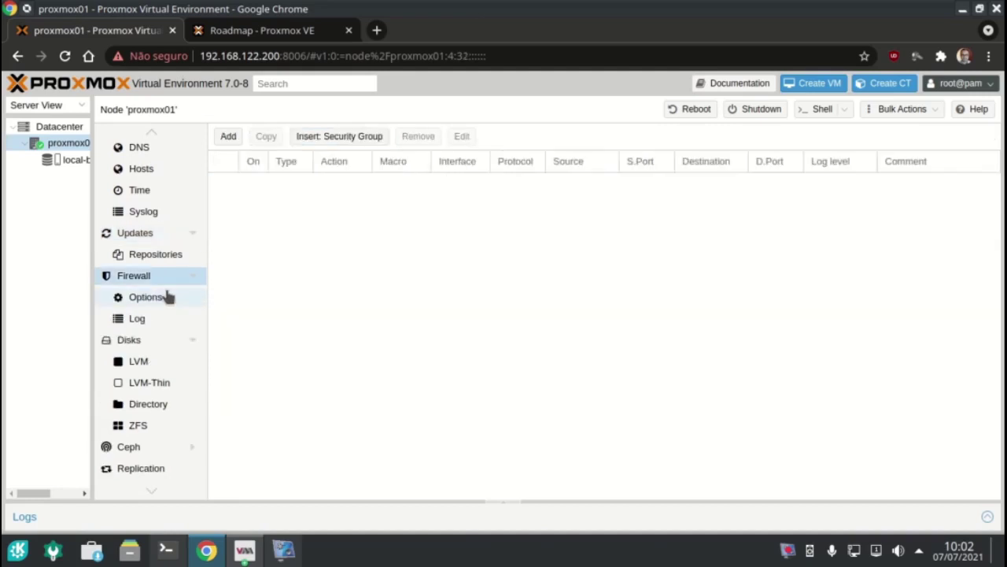
left_click(166, 296)
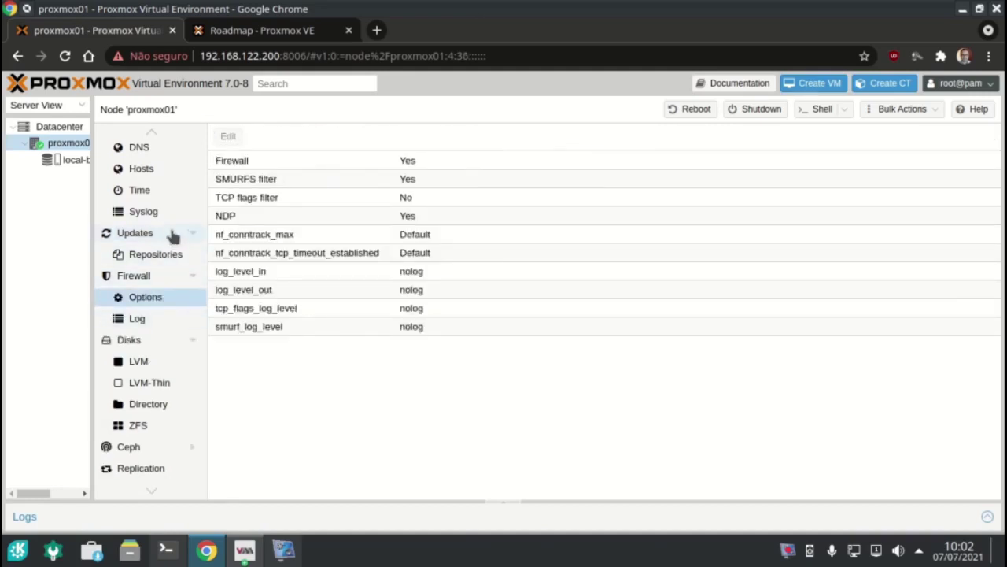
scroll(164, 229, "up", 3)
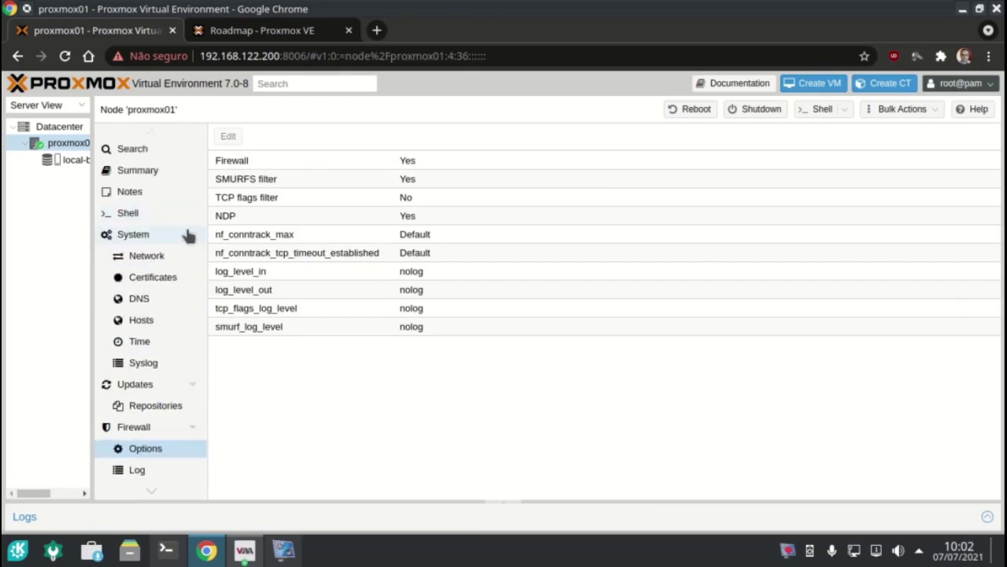
Review the Datacenter authentication realms and the OpenID Connect Server form with its Username Claim choices, closing it without adding a realm
left_click(74, 129)
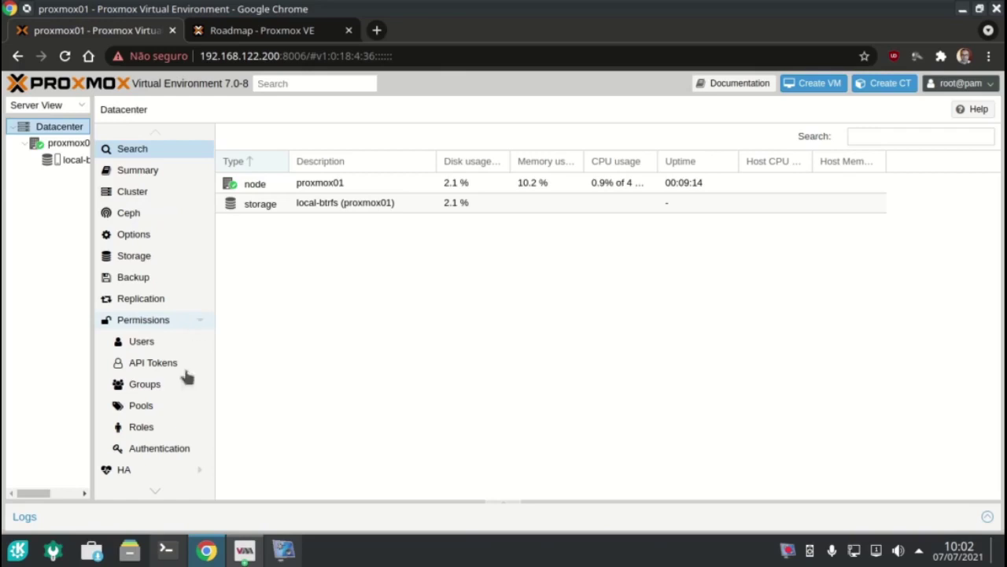
left_click(165, 453)
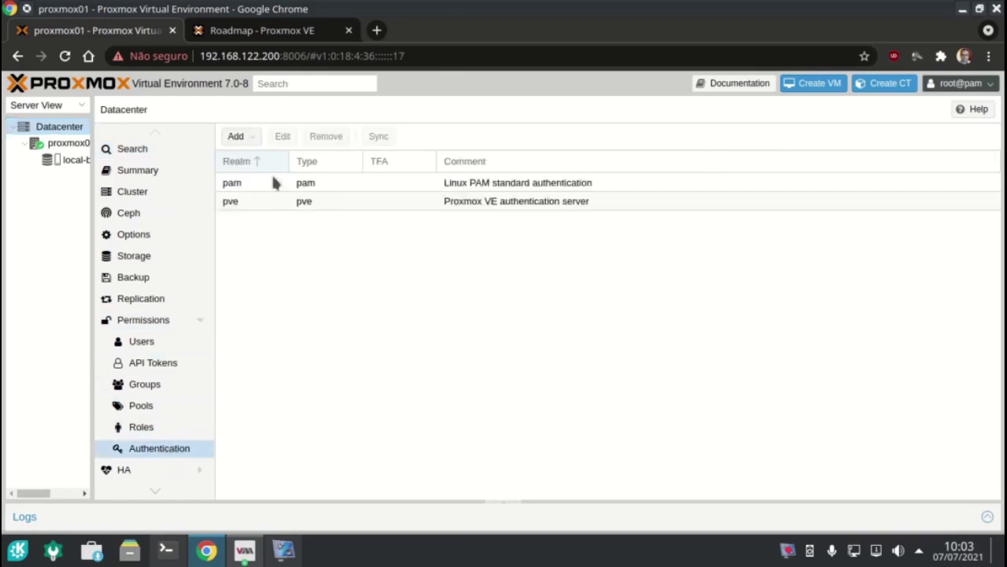
left_click(238, 138)
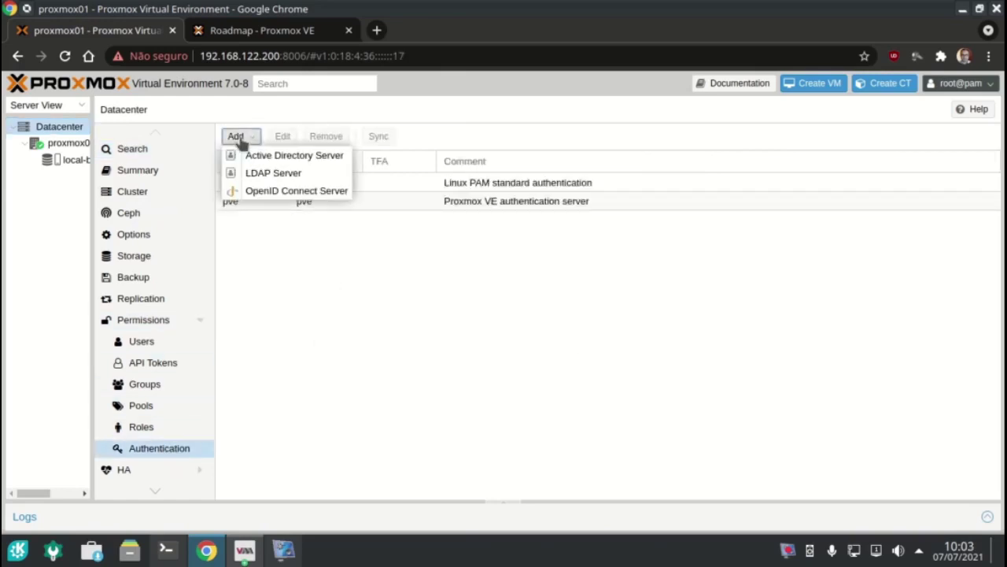
left_click(307, 193)
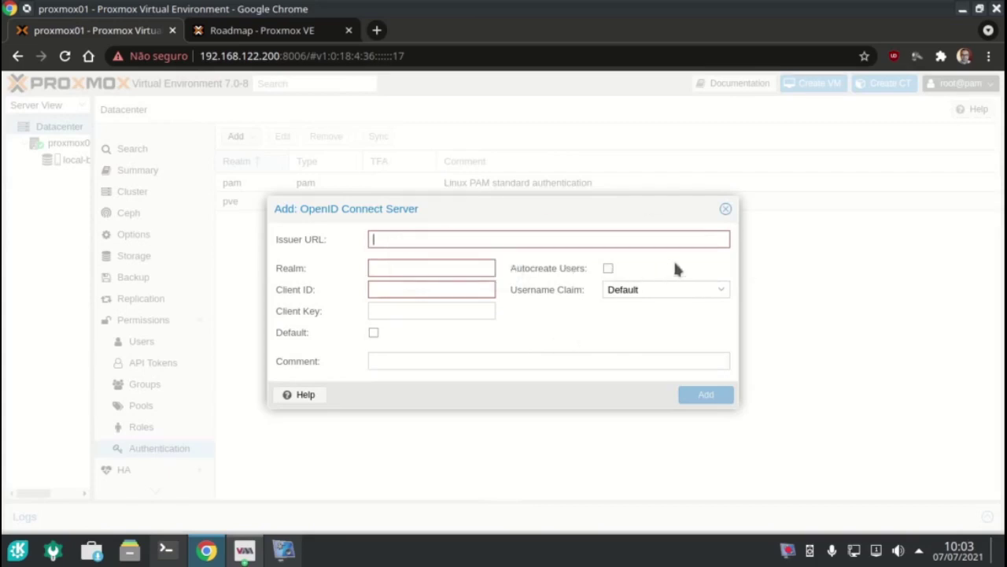
left_click(708, 290)
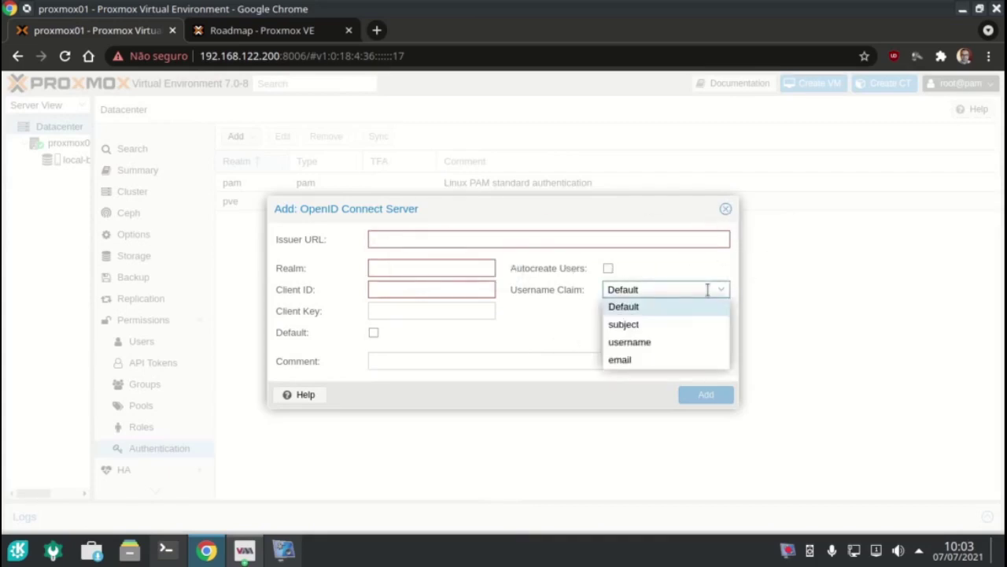
left_click(699, 254)
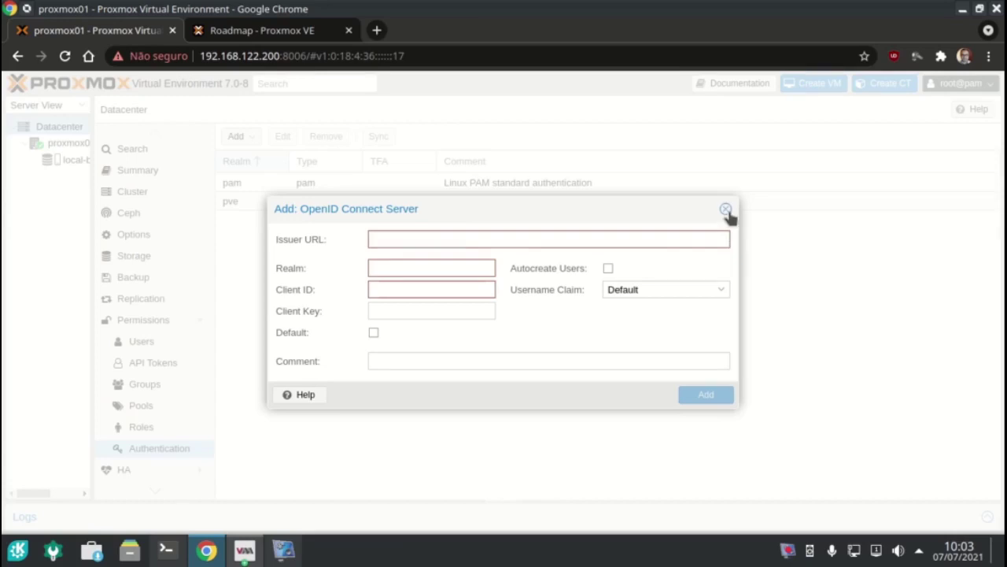
left_click(725, 209)
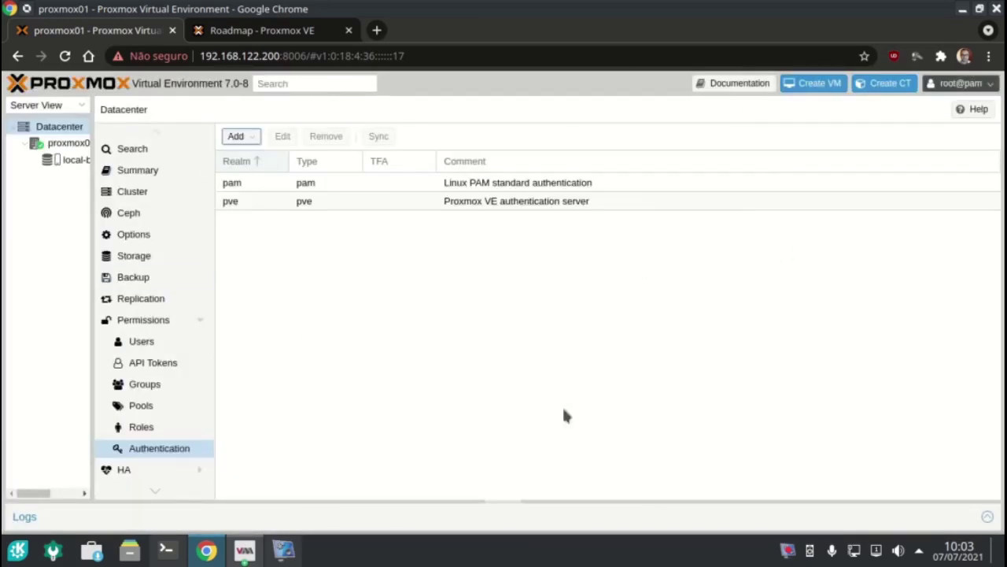
left_click(199, 319)
Show the ISO images of the local-btrfs storage, widen the resource tree, and open the ISO upload form
left_click(87, 147)
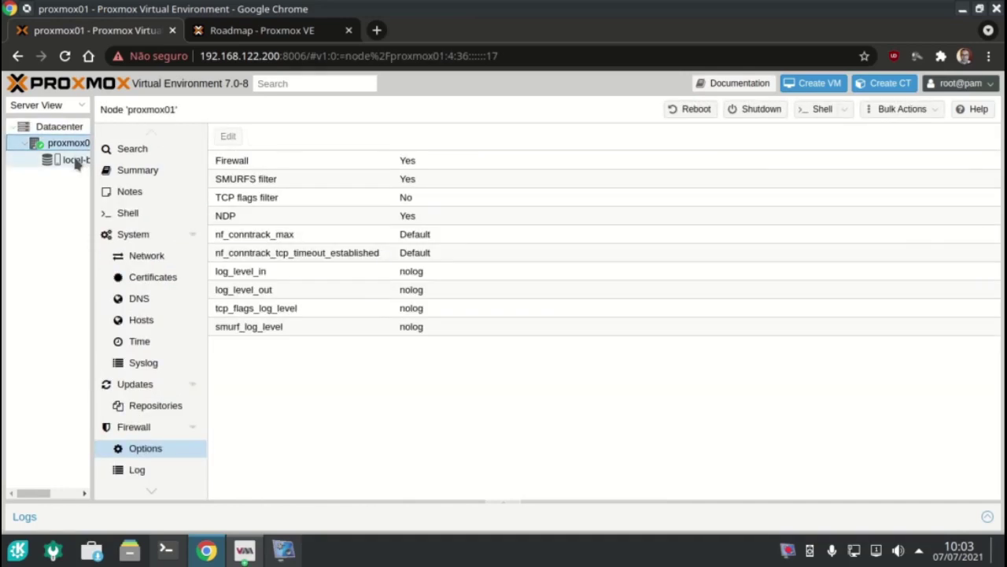
left_click(76, 160)
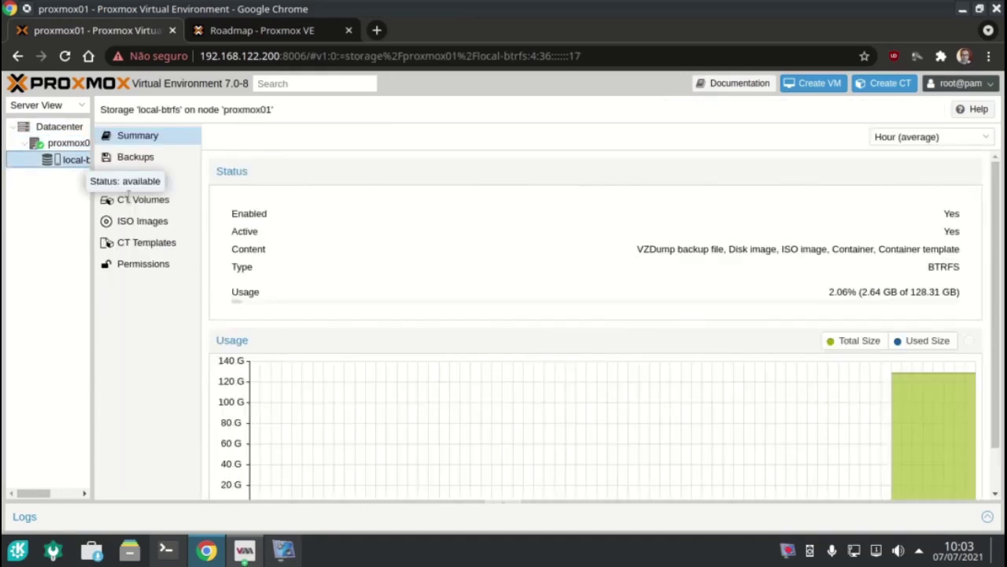
left_click(167, 228)
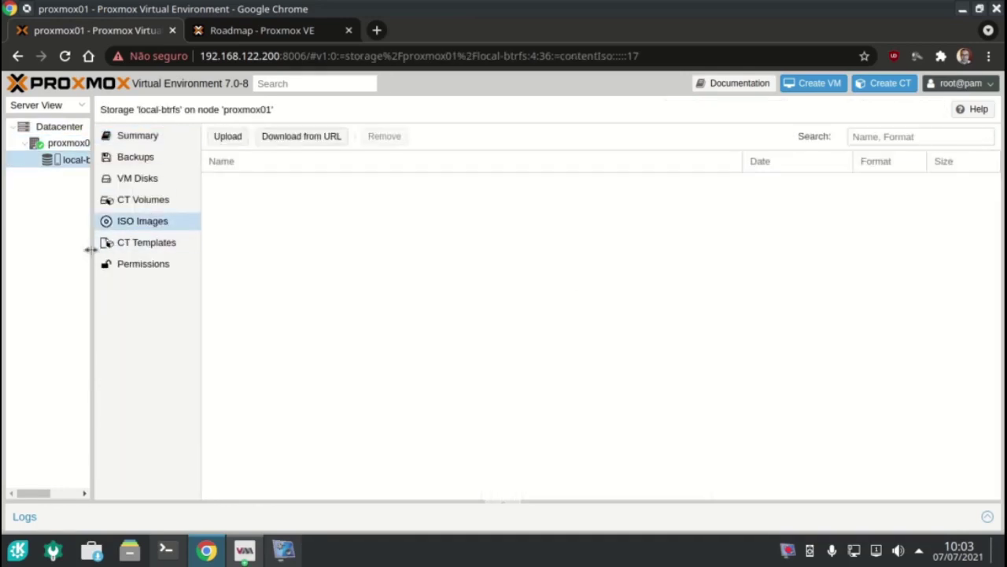
left_click_drag(90, 249, 147, 254)
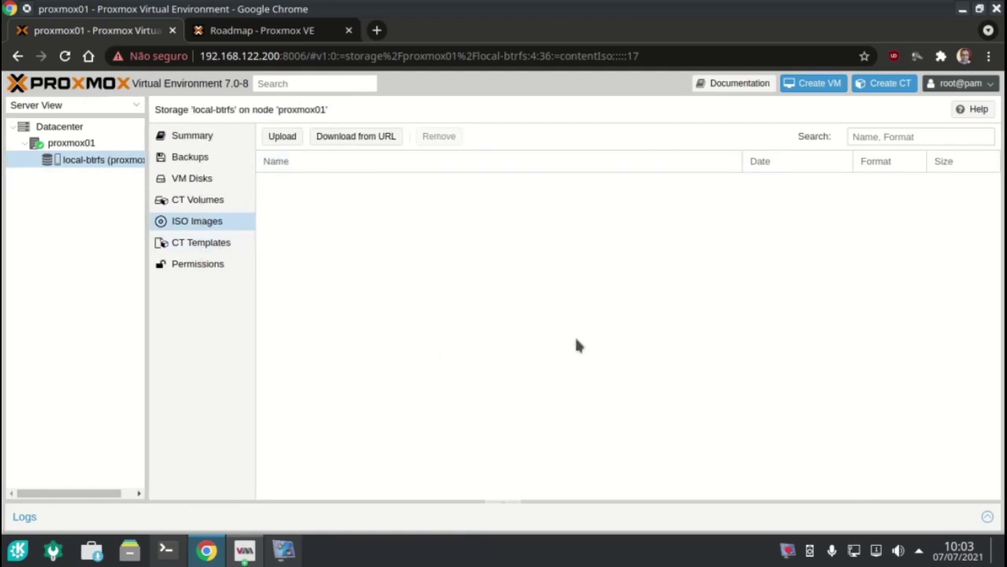
left_click(271, 137)
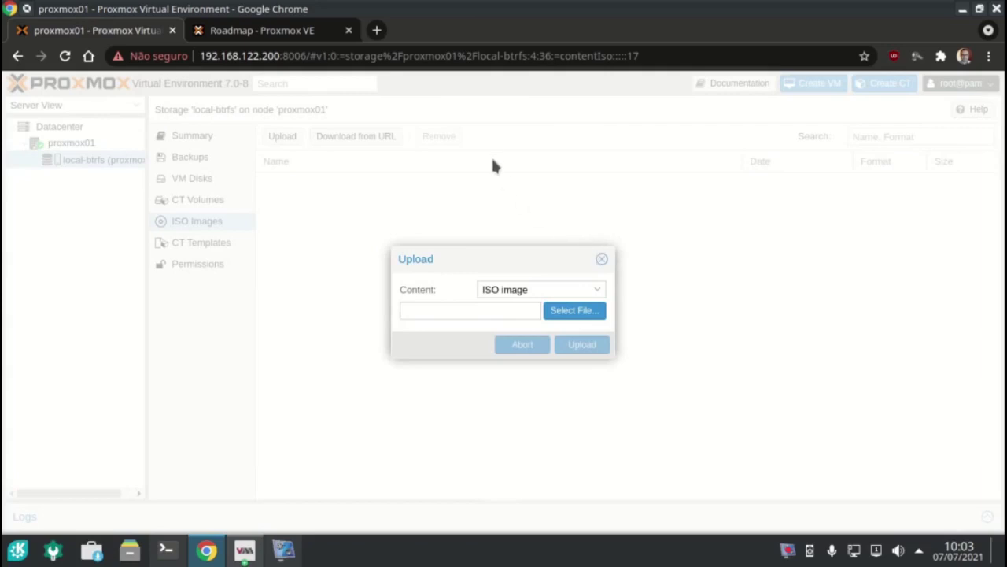
Open ubuntu.com in a new browser tab and accept all of the site's trackers
left_click(378, 30)
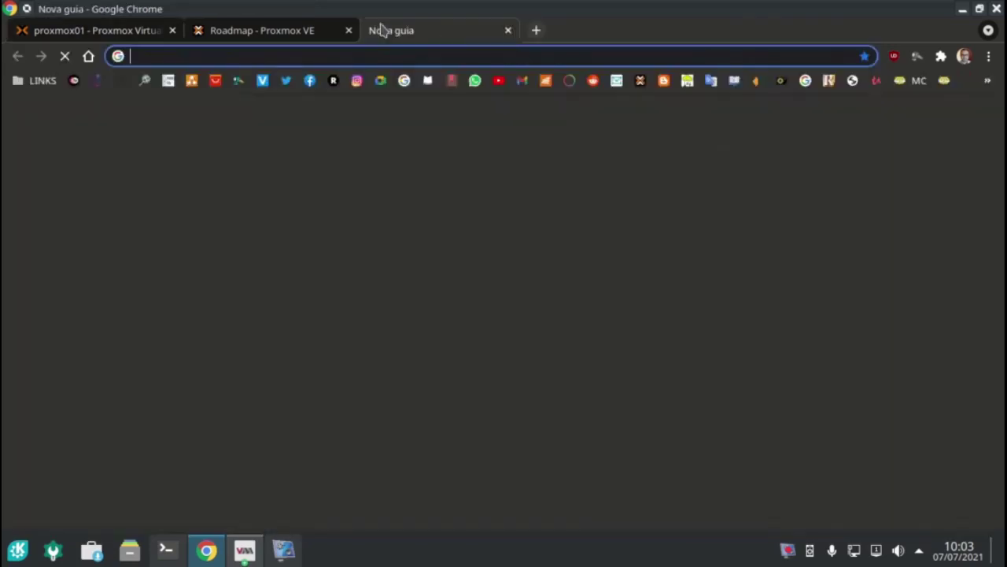
type("ubuntru")
key("BackSpace")
key("BackSpace")
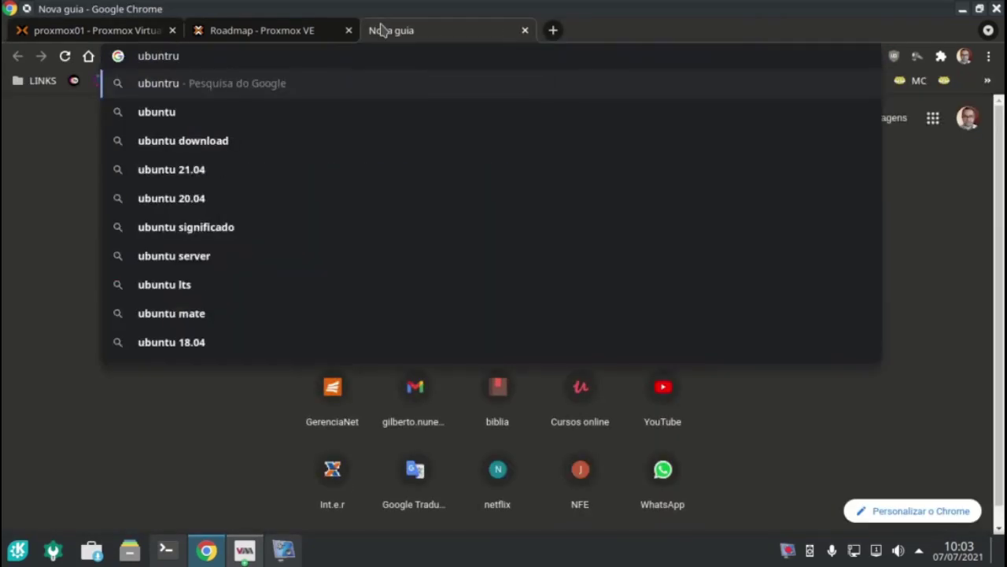
key("Down")
key("Down")
key("Down")
key("Down")
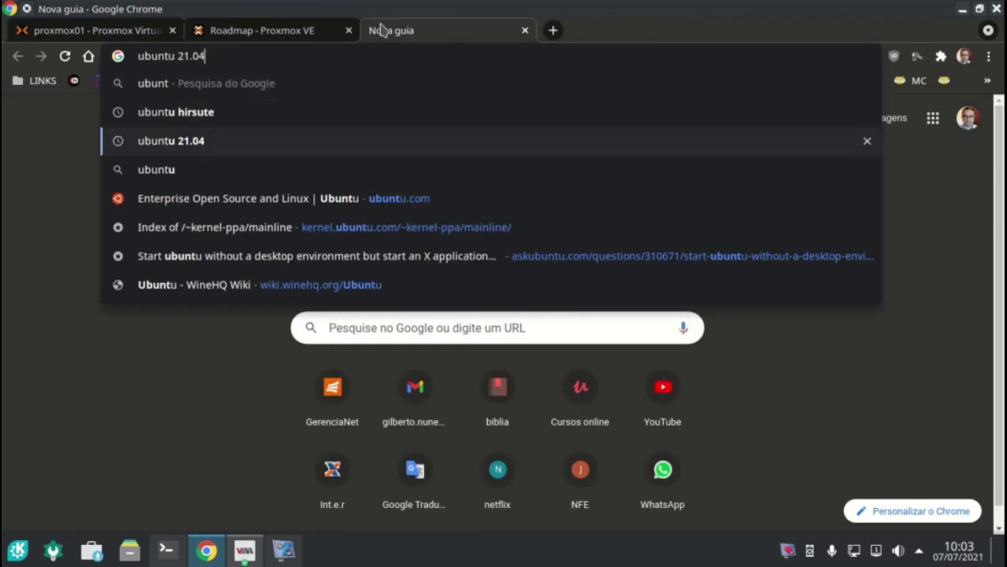
key("Return")
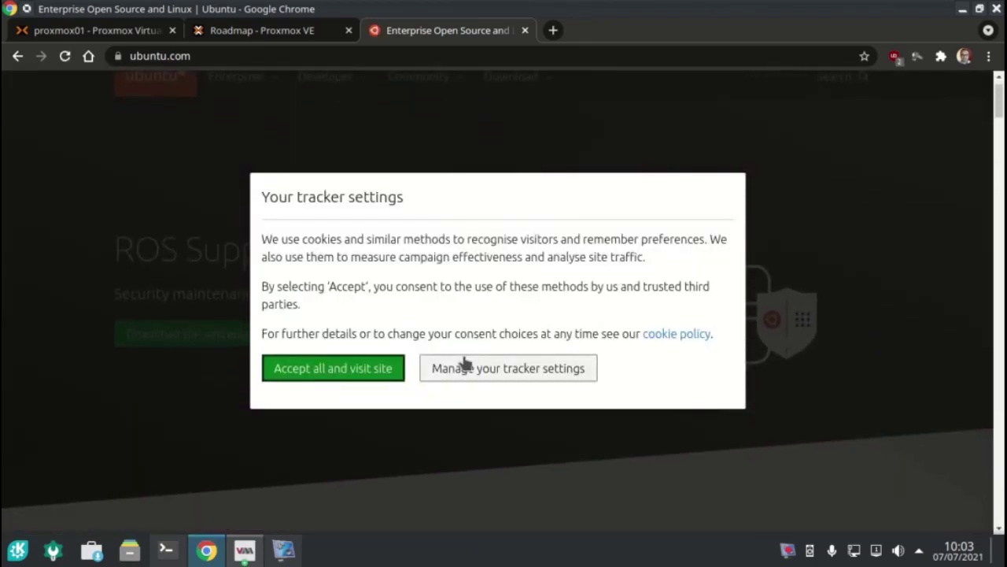
left_click(371, 367)
Open the Get Ubuntu Server download page from the site's download choices
scroll(371, 365, "down", 3)
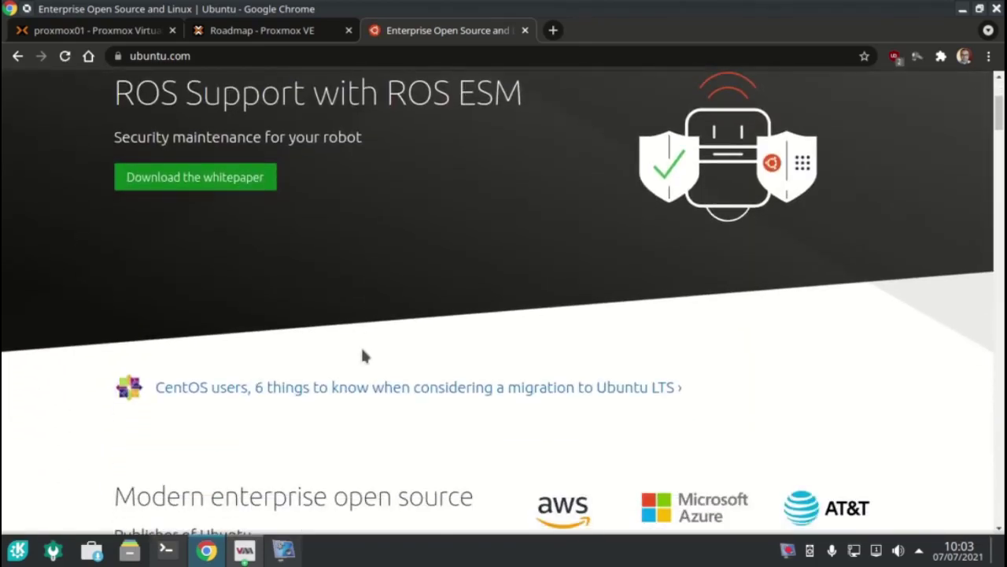
scroll(362, 354, "down", 3)
scroll(365, 341, "up", 6)
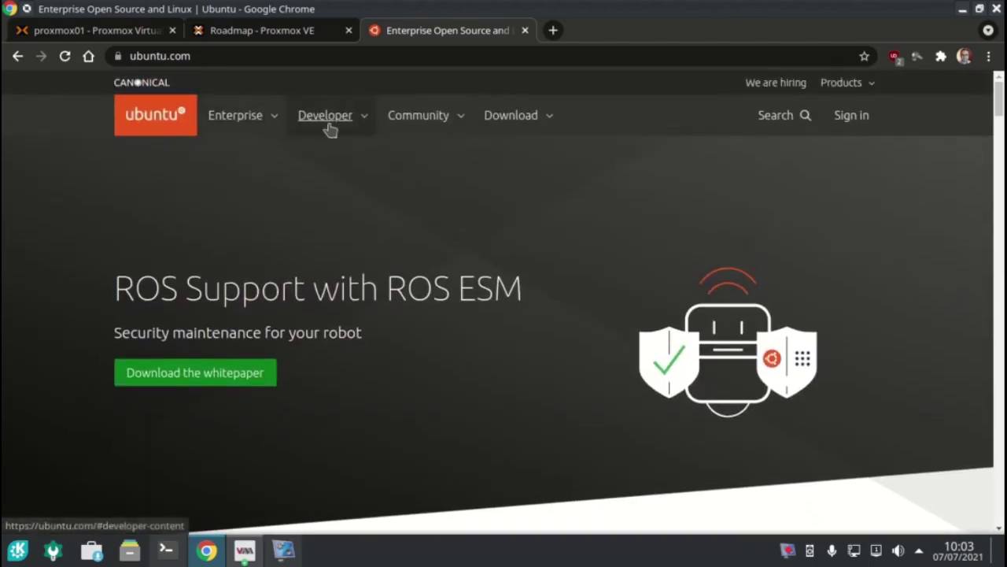
left_click(517, 122)
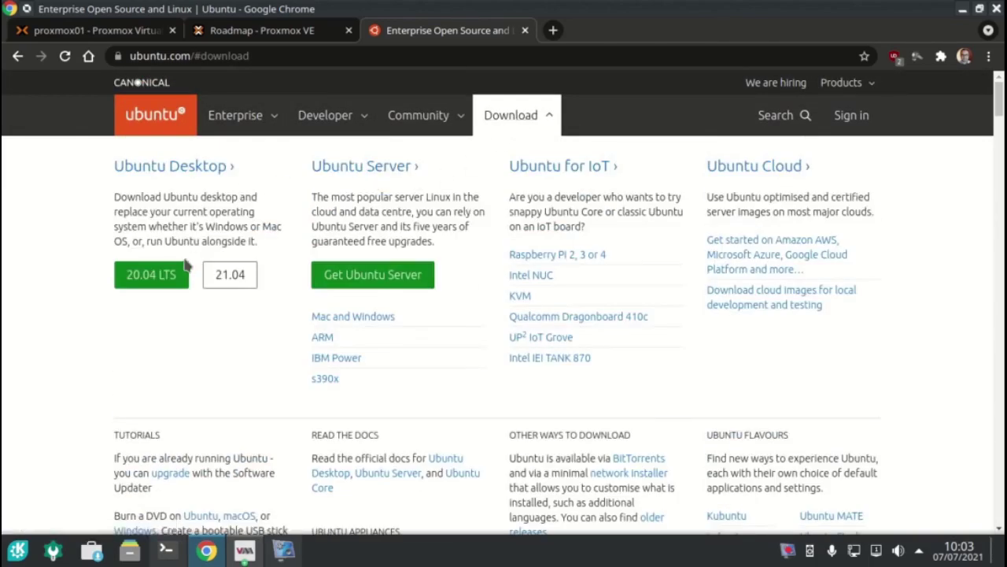
left_click(330, 285)
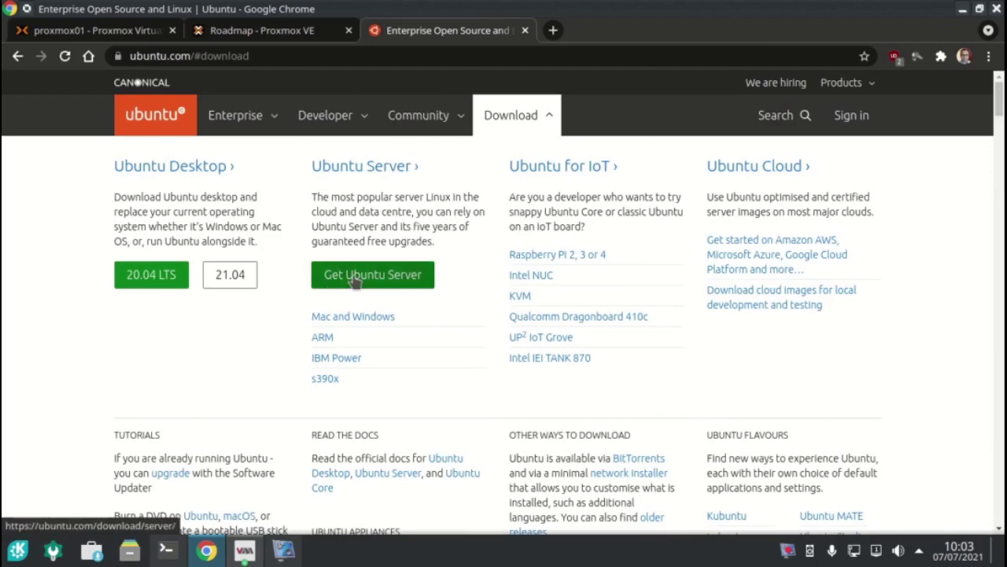
scroll(473, 307, "down", 5)
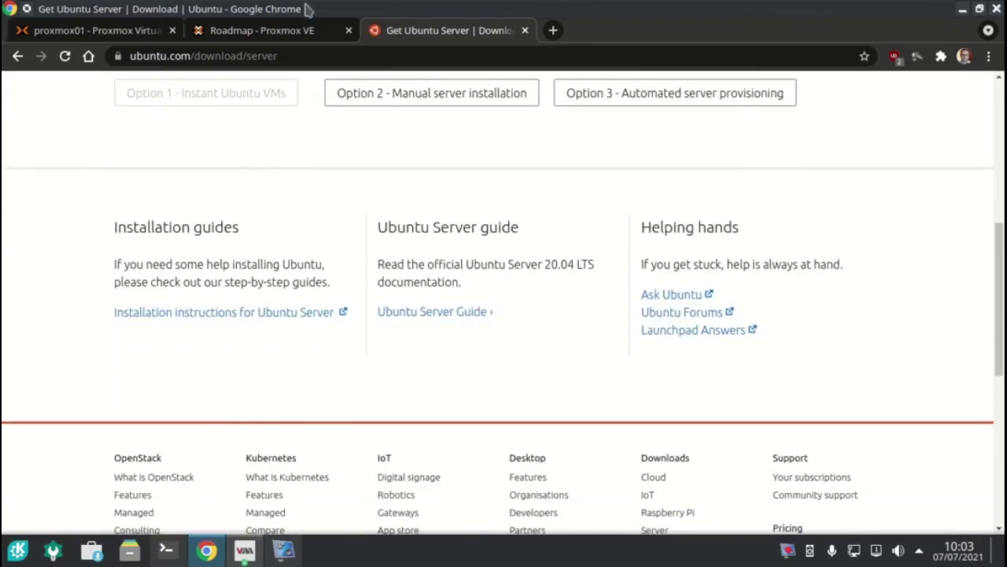
Return to Proxmox, browse local files from the ISO upload form, and close it without selecting or uploading a file
left_click(100, 37)
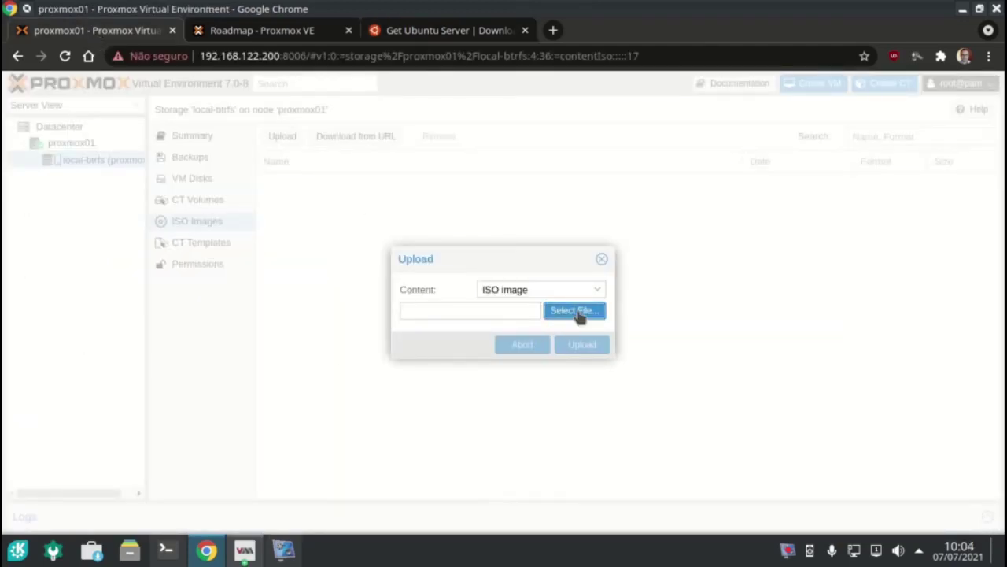
left_click(577, 311)
scroll(460, 312, "down", 2)
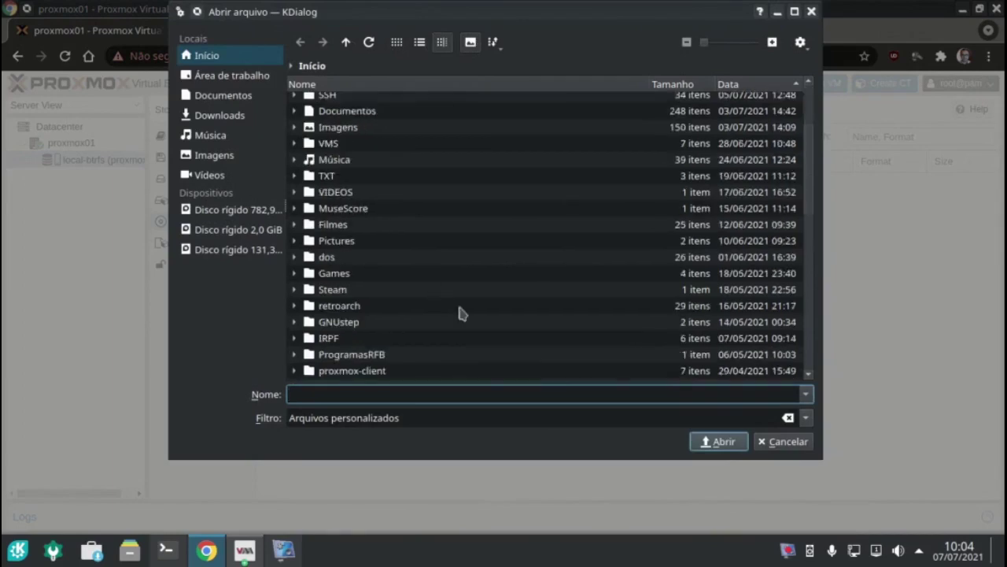
left_click(784, 442)
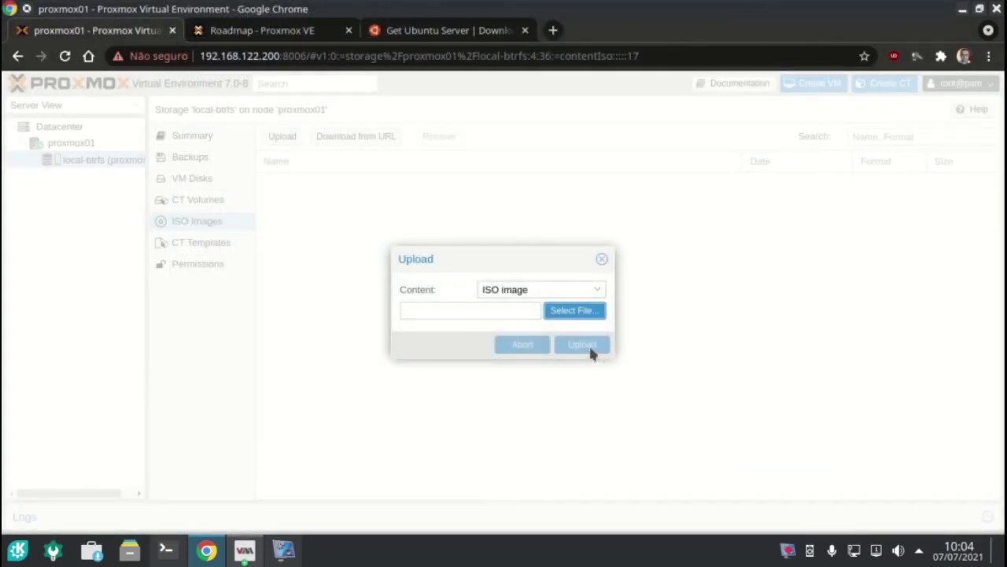
left_click(602, 259)
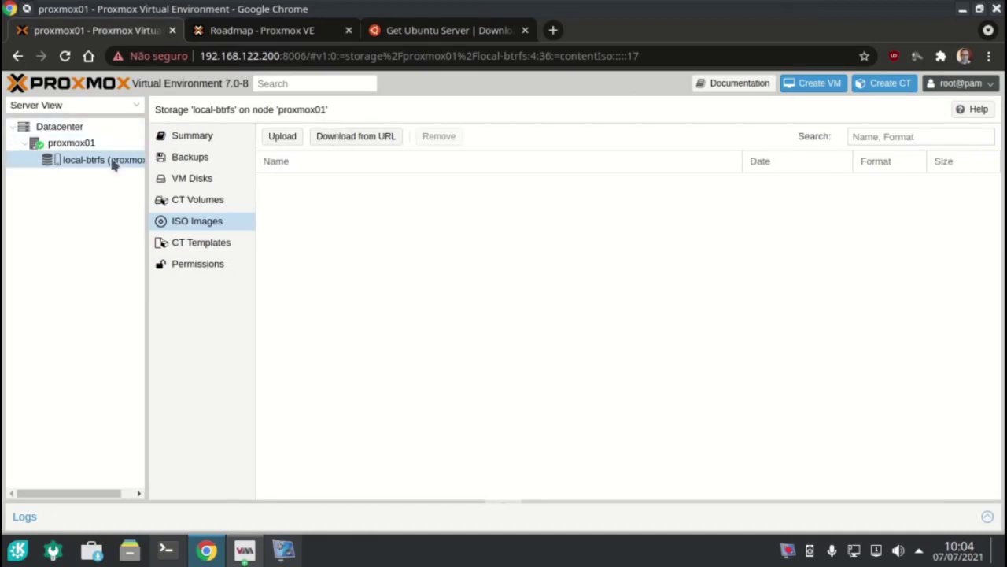
Review the options on the Get Ubuntu Server page, including the Multipass link, and return to the download page
left_click(442, 31)
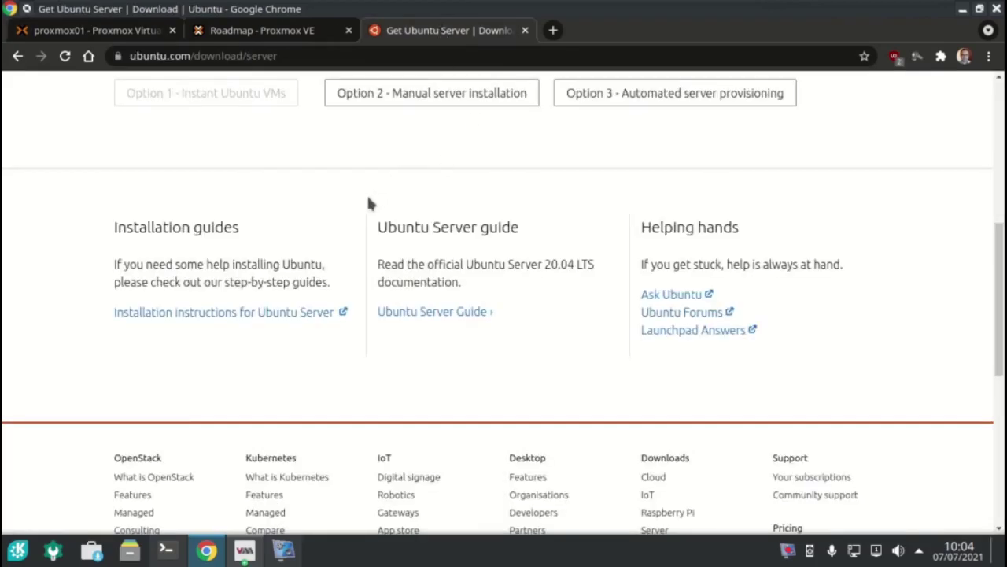
scroll(526, 214, "up", 2)
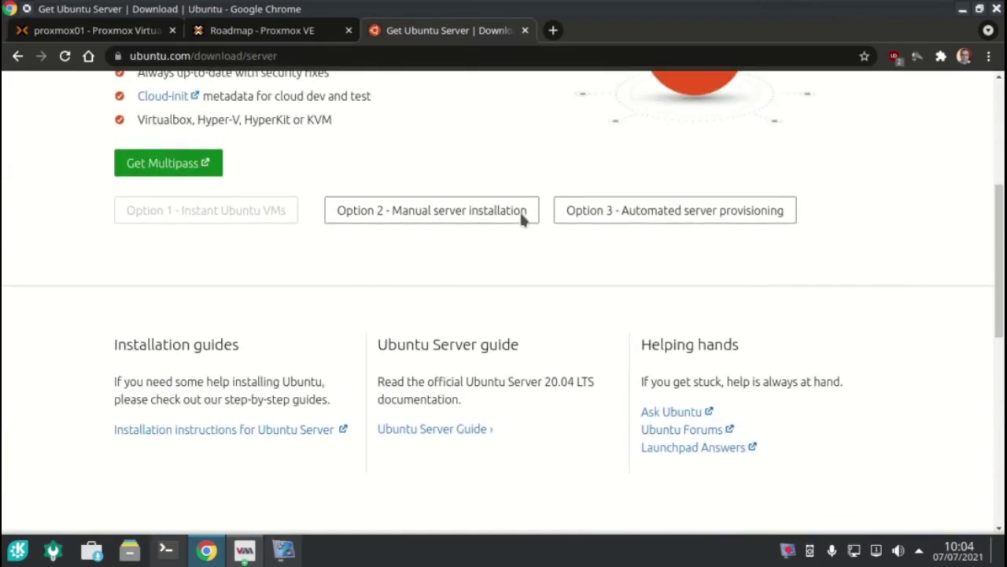
scroll(344, 233, "up", 4)
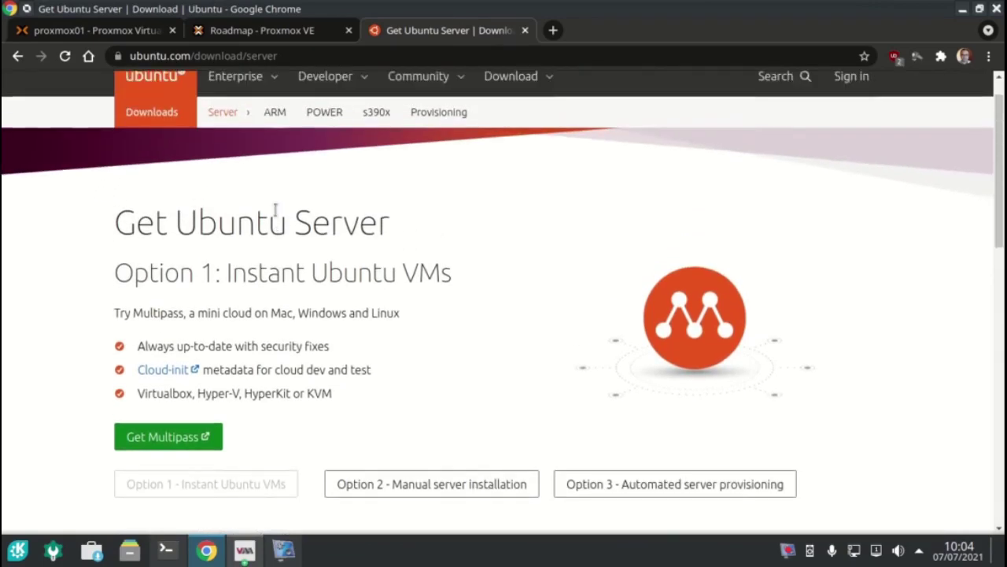
scroll(292, 261, "down", 3)
scroll(418, 329, "down", 3)
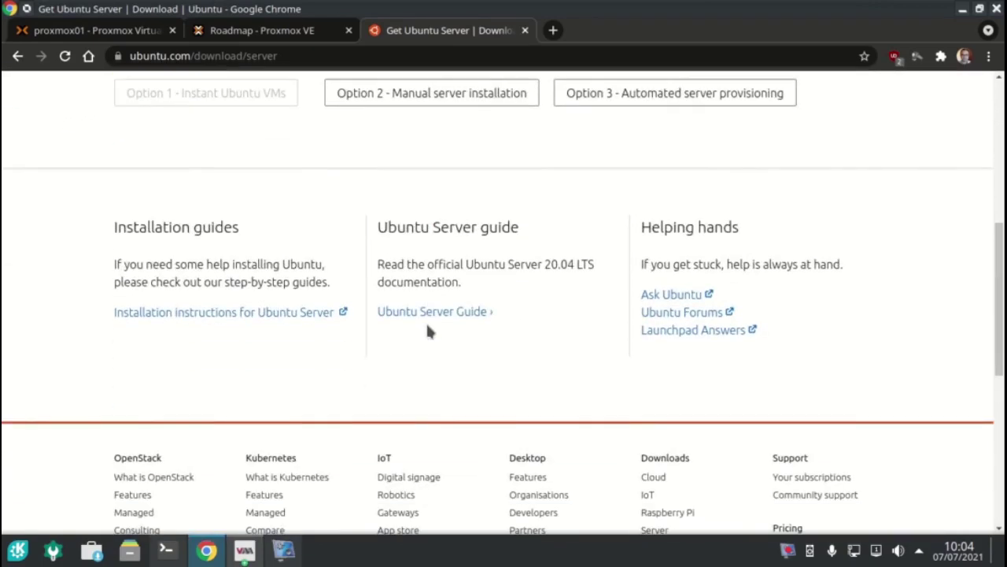
scroll(427, 333, "down", 3)
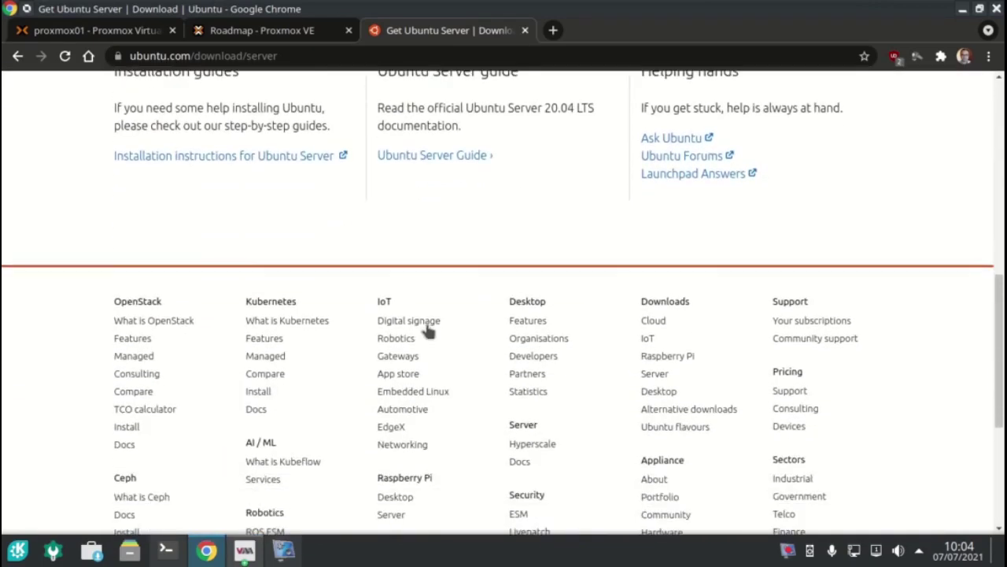
scroll(425, 329, "up", 6)
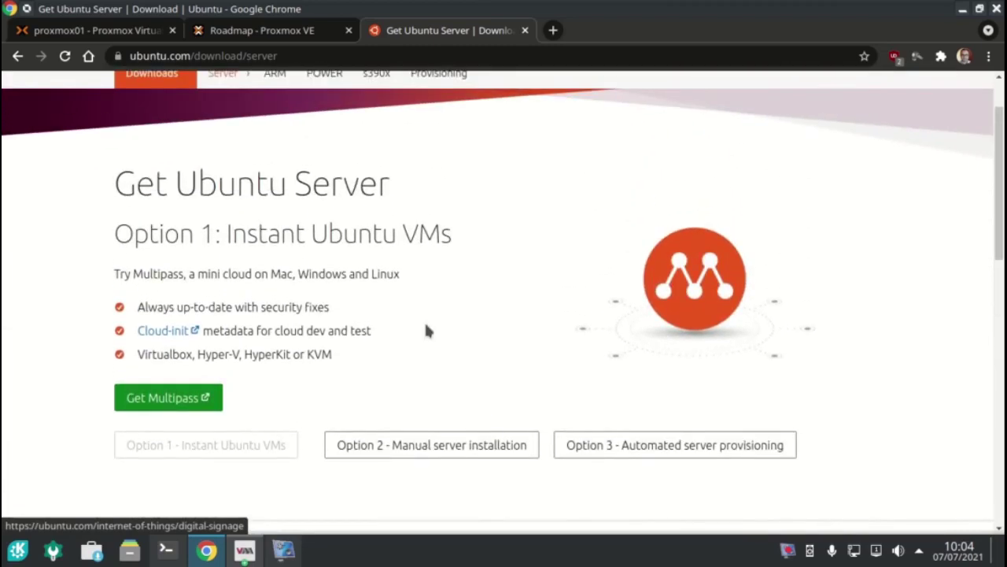
left_click(165, 393)
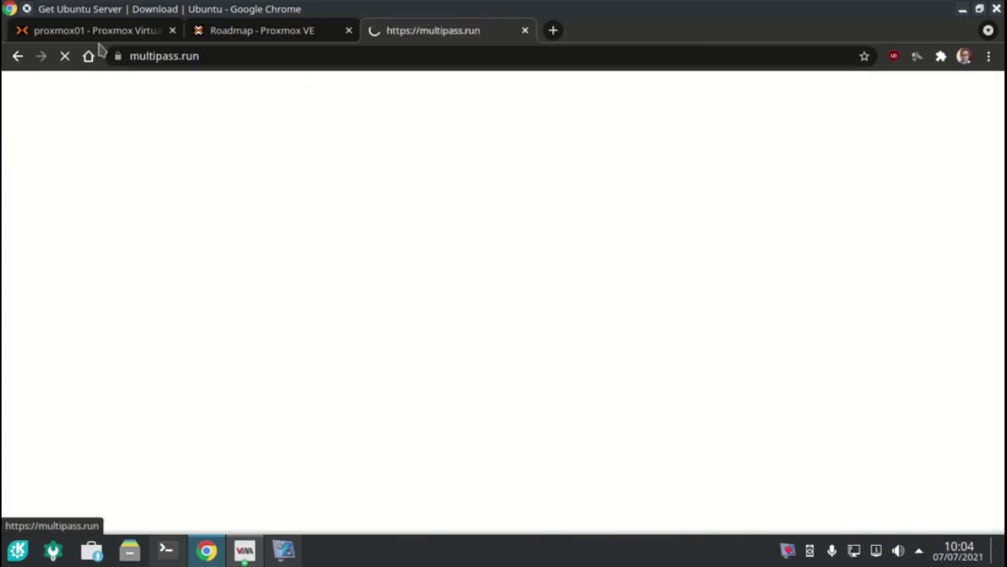
left_click(18, 56)
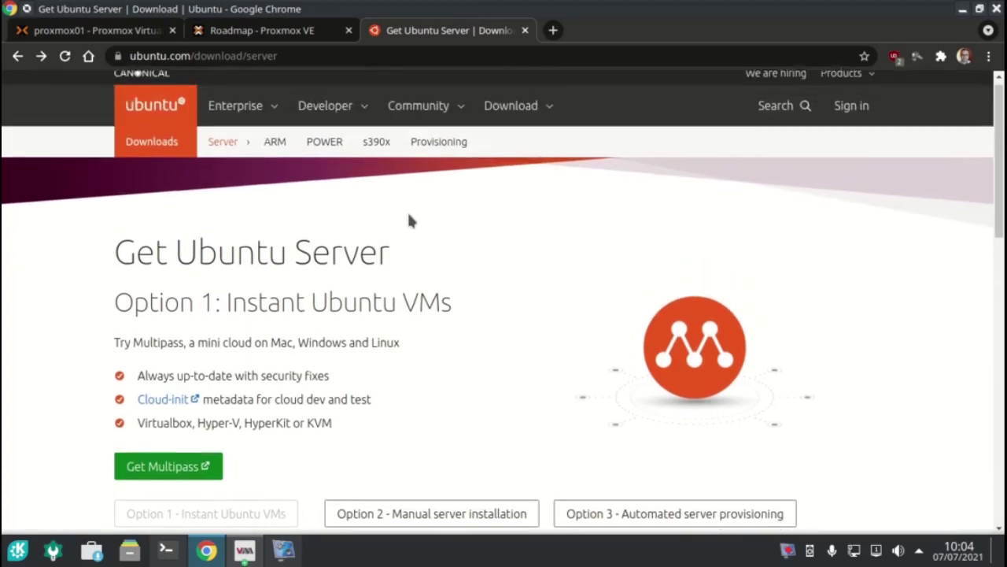
Choose Option 2 - Manual server installation and start the Ubuntu Server 21.04 download
scroll(411, 248, "down", 2)
scroll(236, 272, "down", 2)
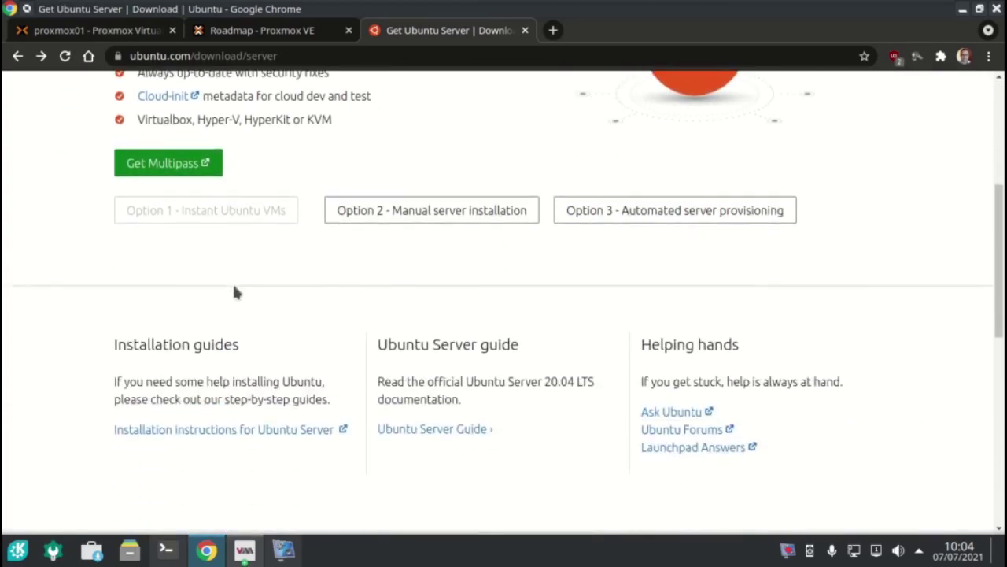
left_click(435, 220)
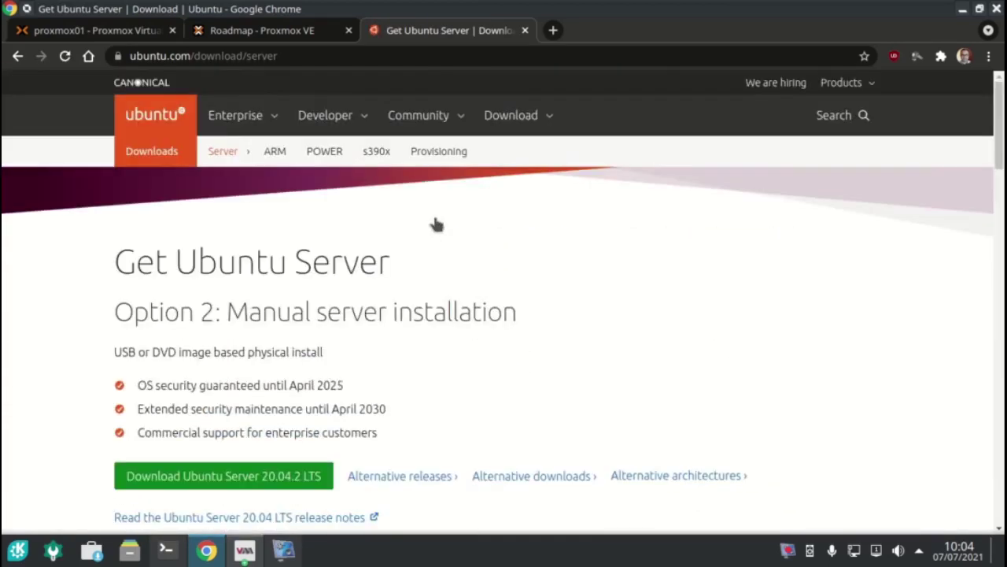
scroll(381, 348, "down", 2)
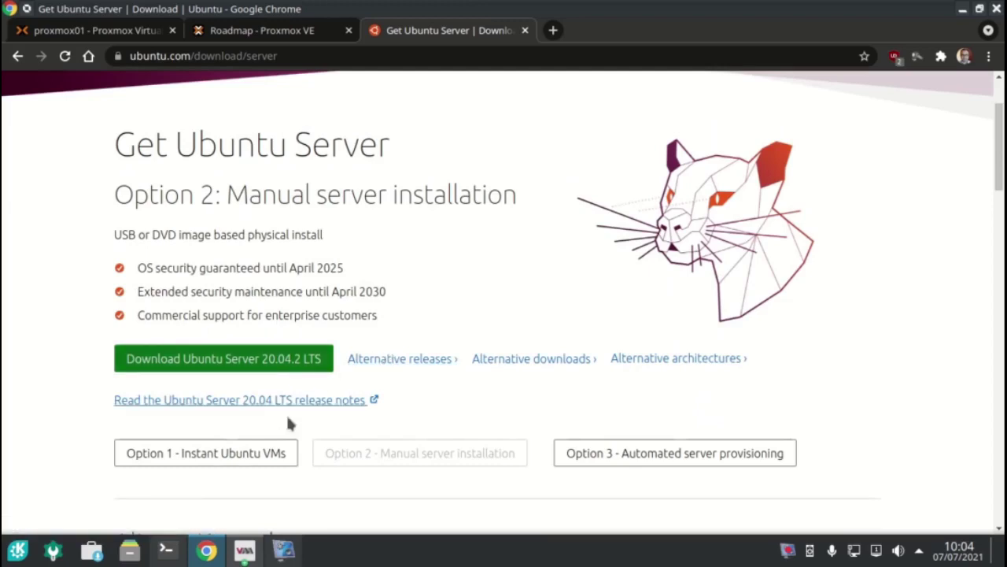
scroll(290, 415, "down", 4)
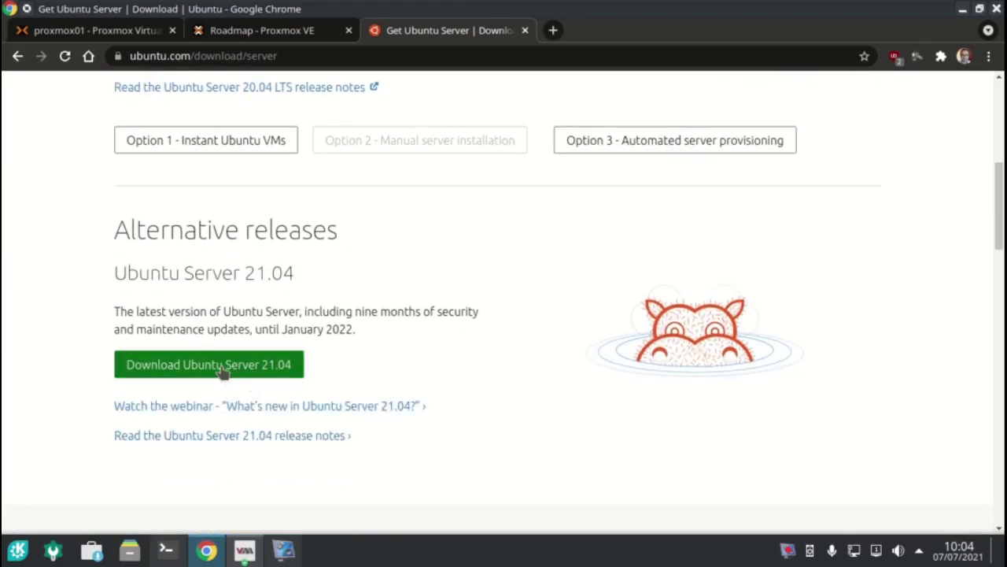
left_click(223, 369)
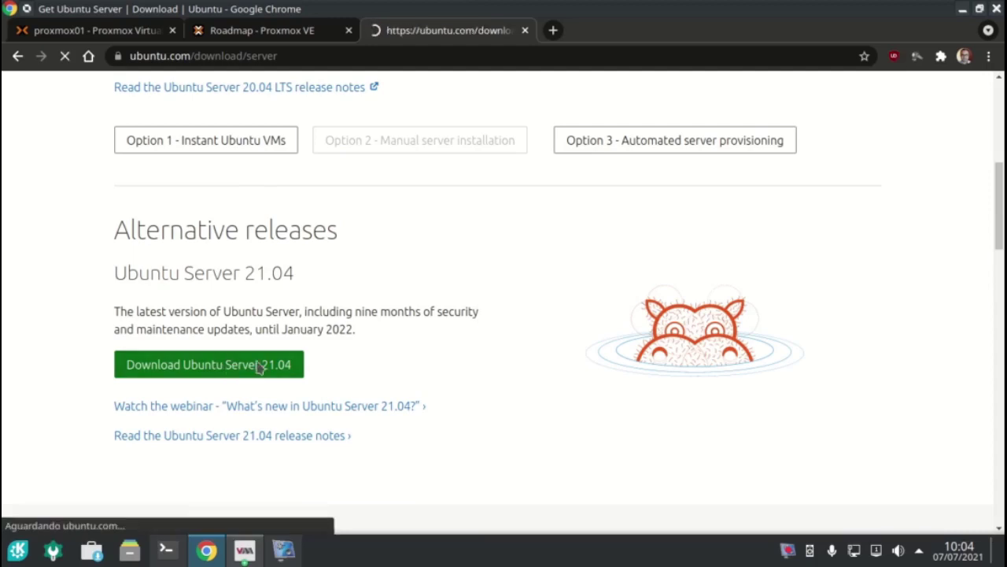
scroll(265, 367, "down", 2)
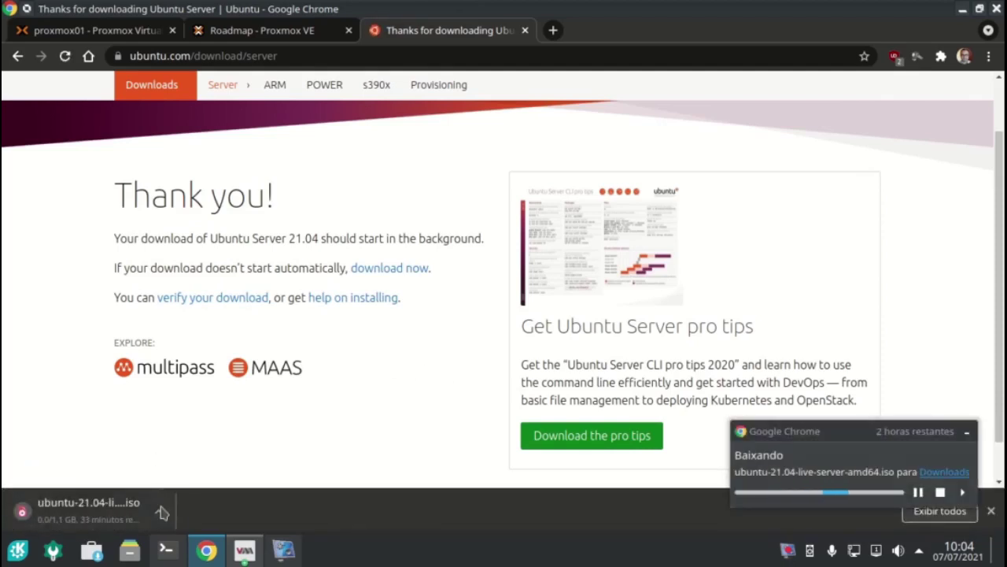
Cancel the Ubuntu Server 21.04 ISO download and copy the address of the "download now" link
left_click(162, 513)
left_click(191, 485)
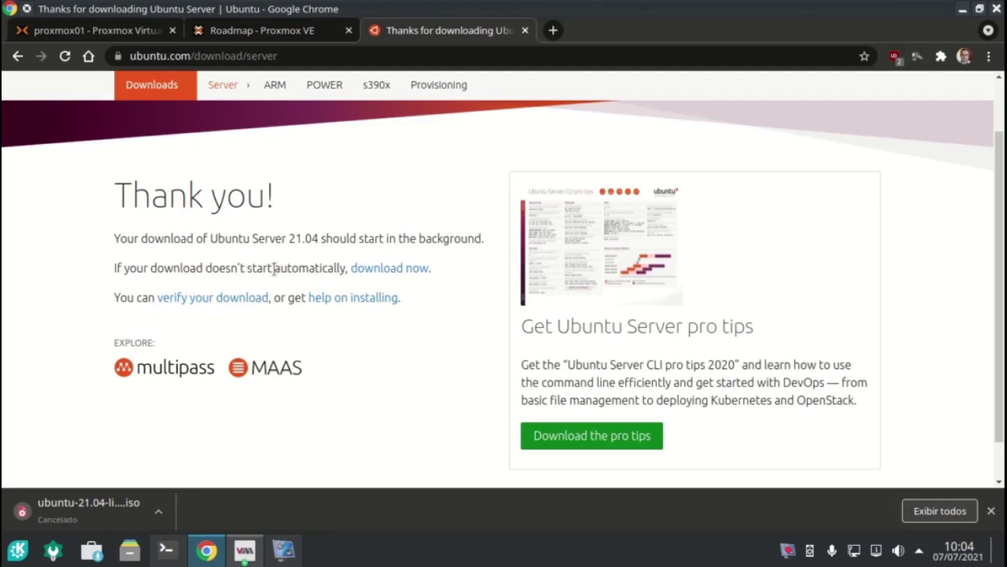
right_click(385, 271)
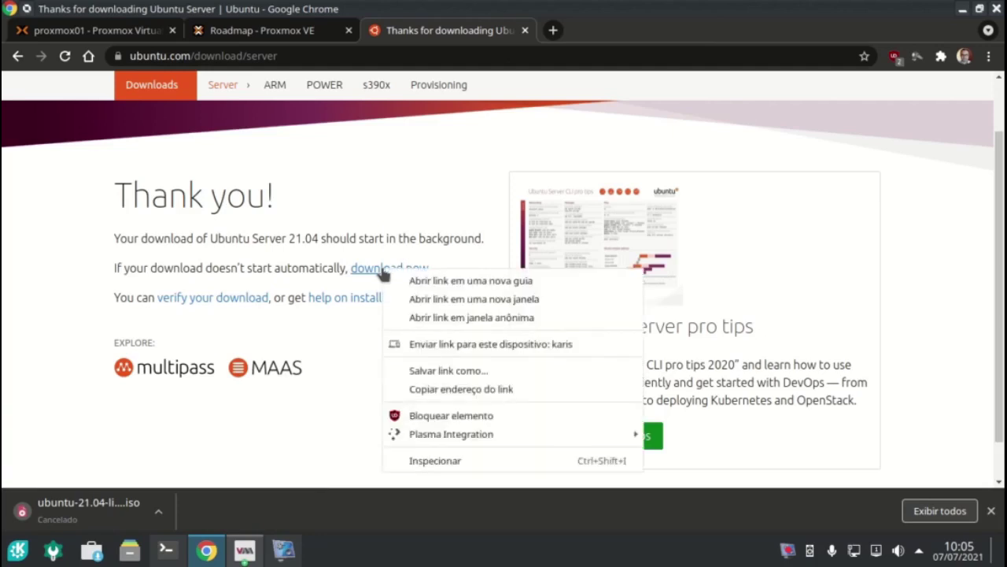
left_click(471, 392)
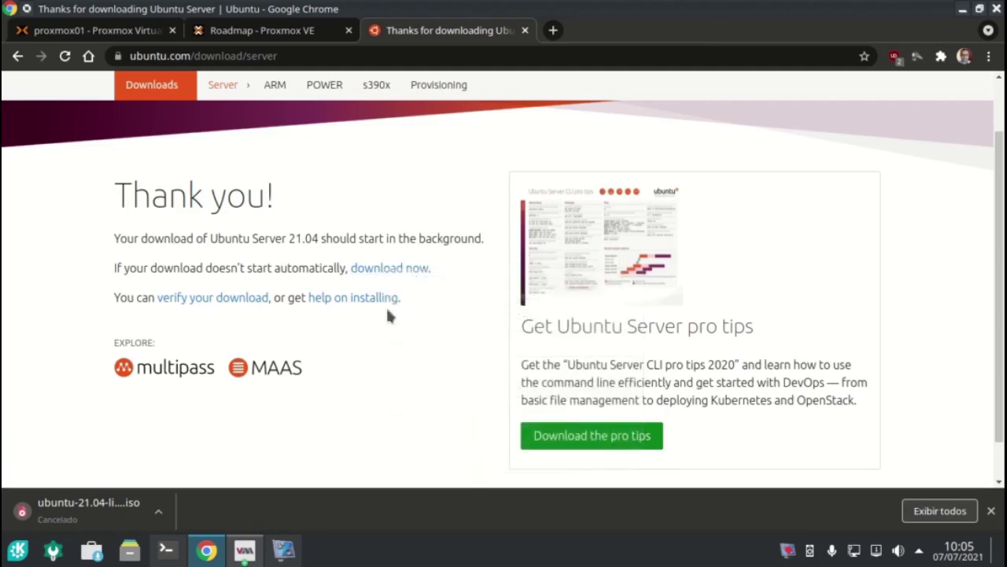
Switch back to Proxmox and open the shell of the proxmox01 node
left_click(152, 30)
left_click(95, 144)
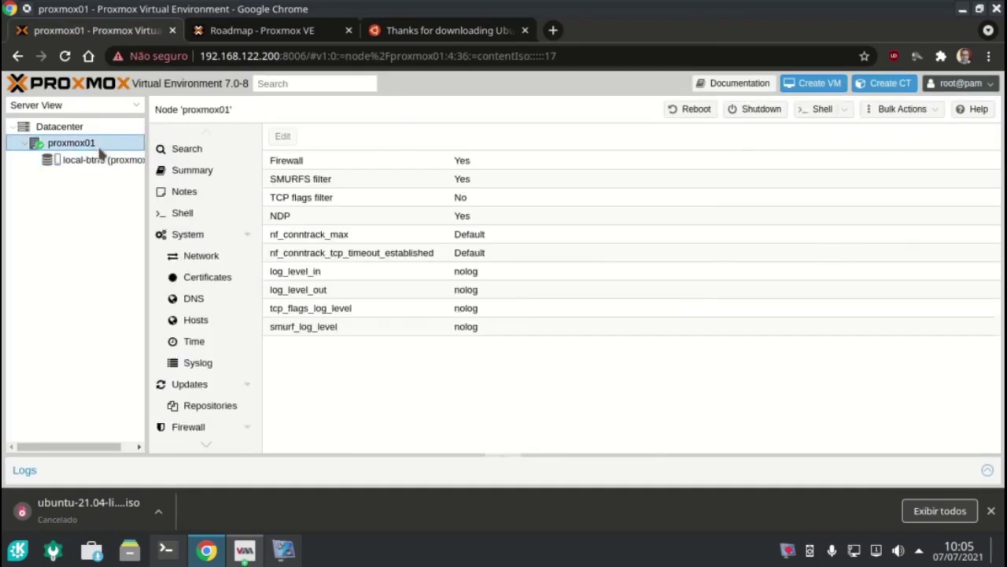
left_click(180, 216)
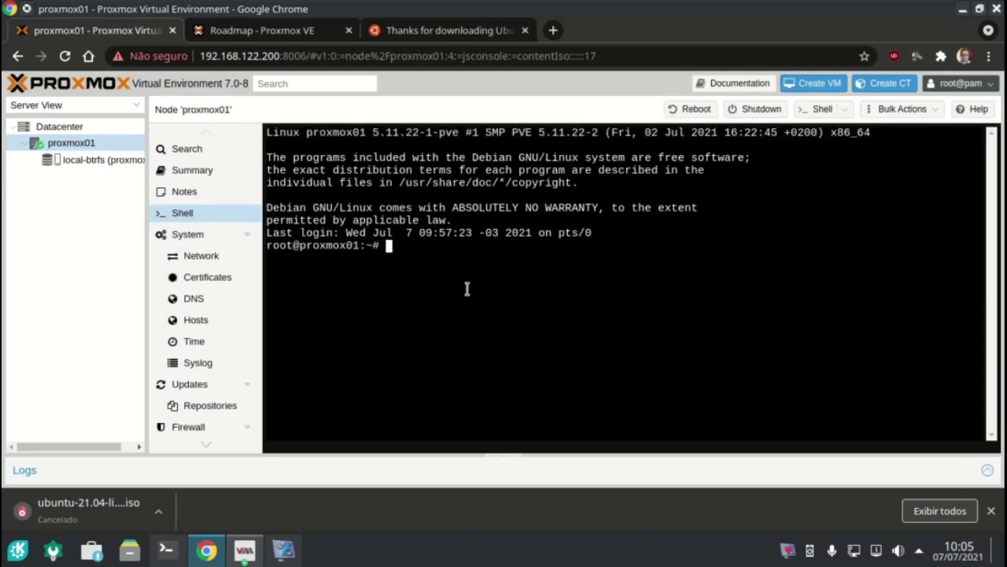
Change to the /var/lib/vz/template/iso/ directory in the node's shell and list its contents
type("cd /var/lib/")
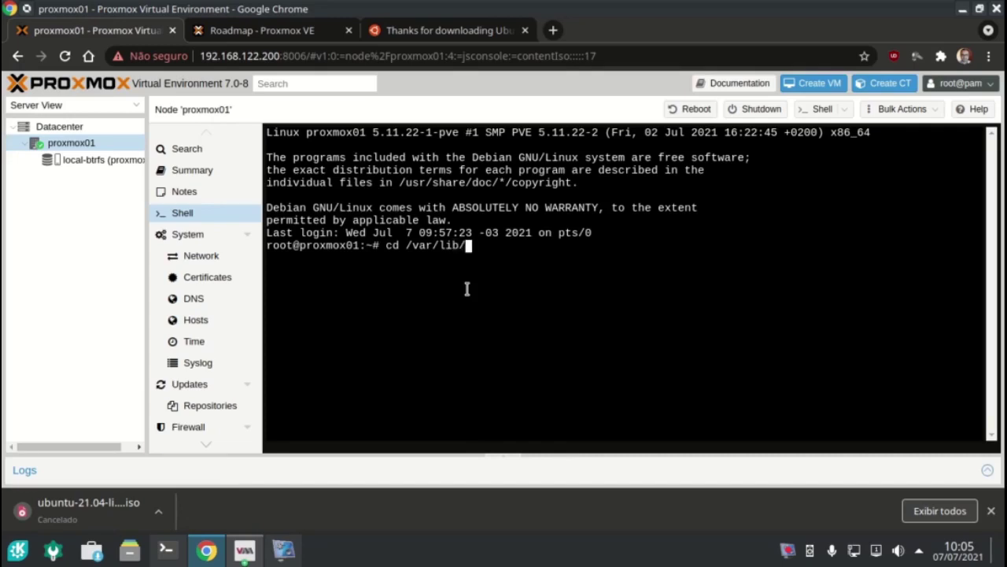
type("vz/tem")
key("BackSpace")
key("BackSpace")
key("Tab")
type("i")
key("Tab")
key("Return")
type("ls")
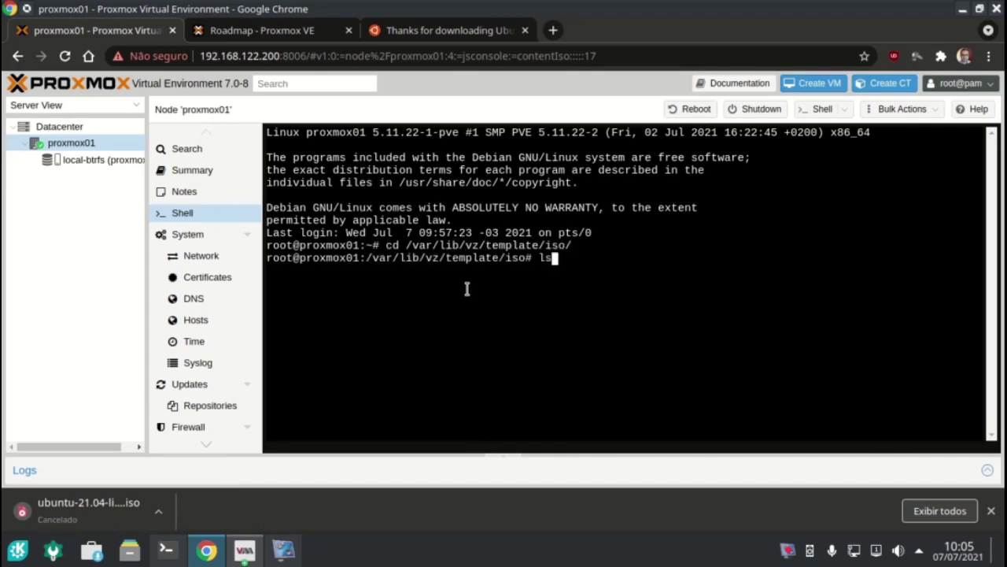
key("Return")
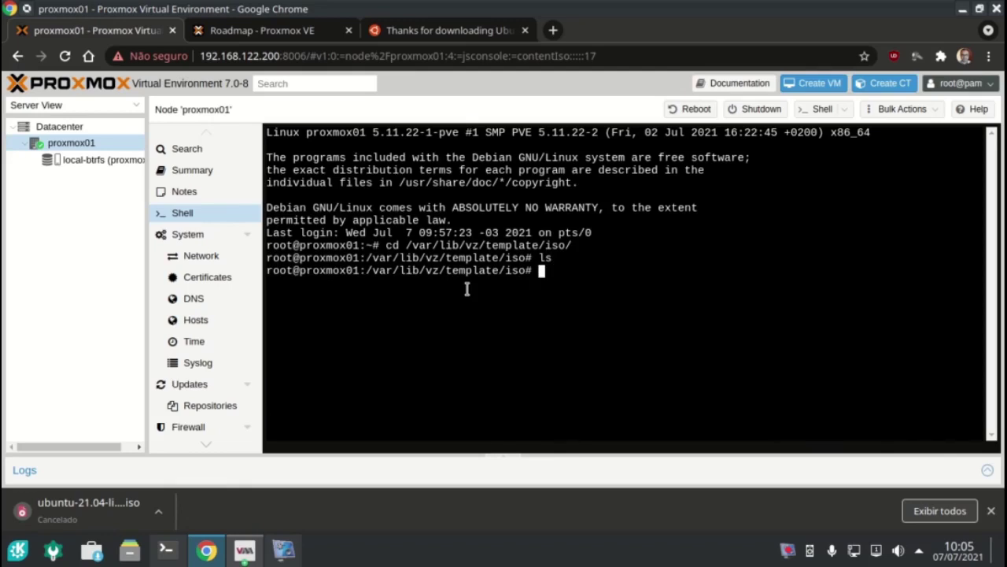
type("https://releases.ubuntu.com/21.04/ubuntu-21.04-live-server-amd64.iso")
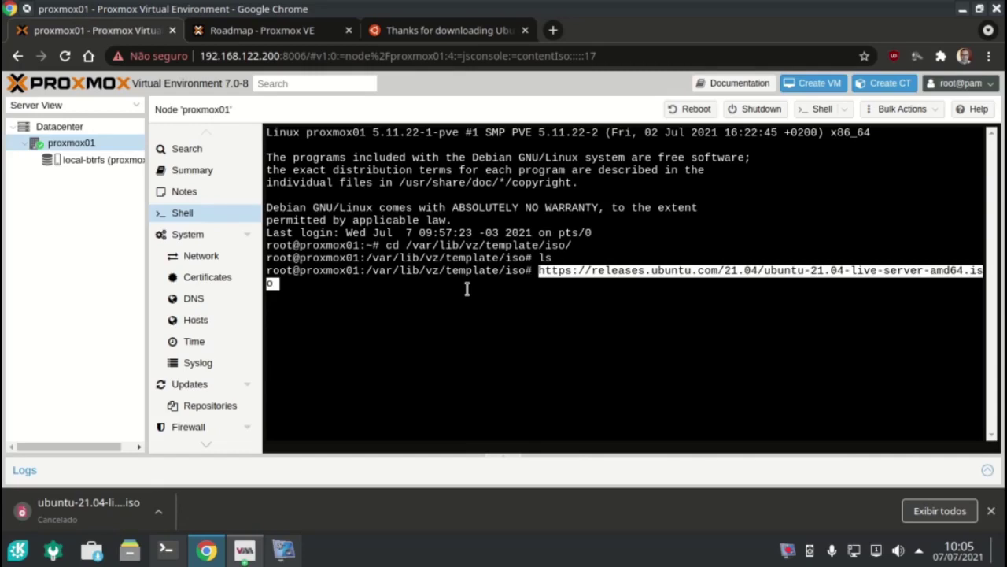
key("Home")
type("wget")
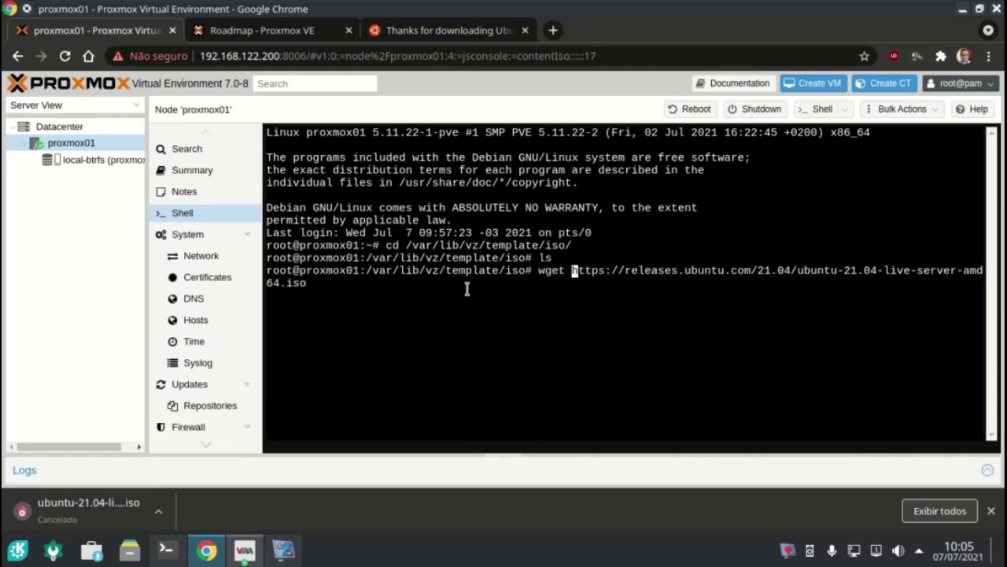
left_click(991, 510)
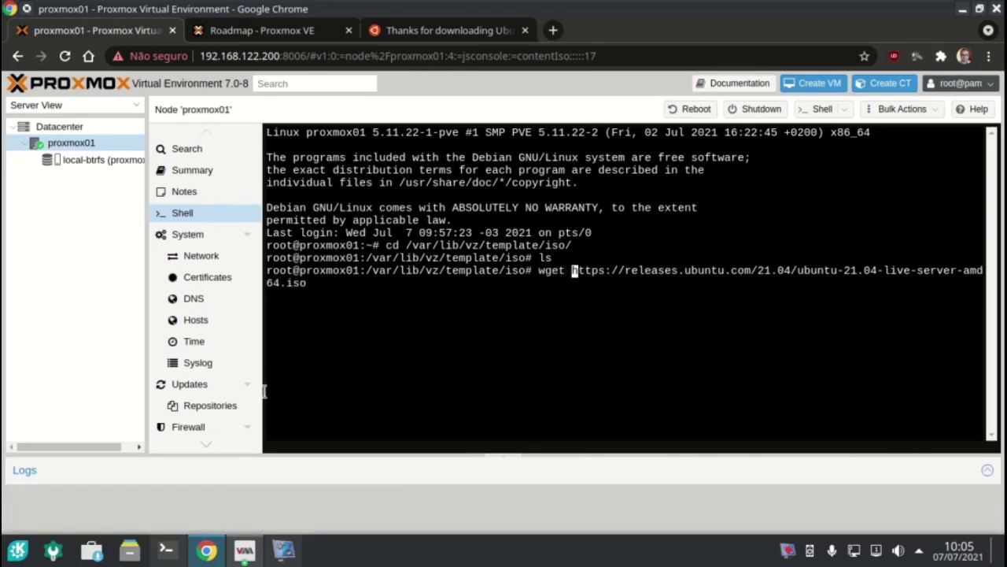
left_click_drag(148, 236, 34, 245)
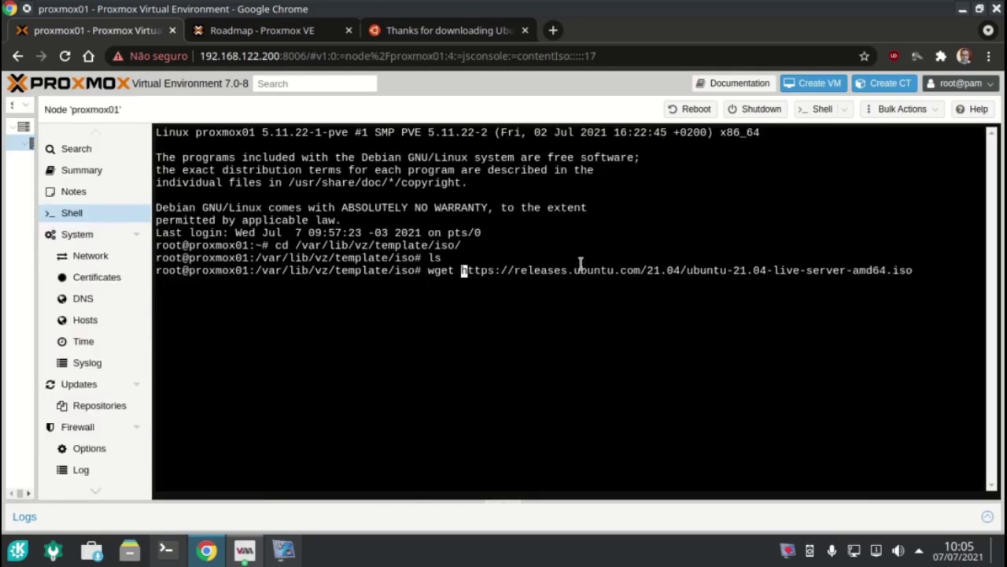
key("Return")
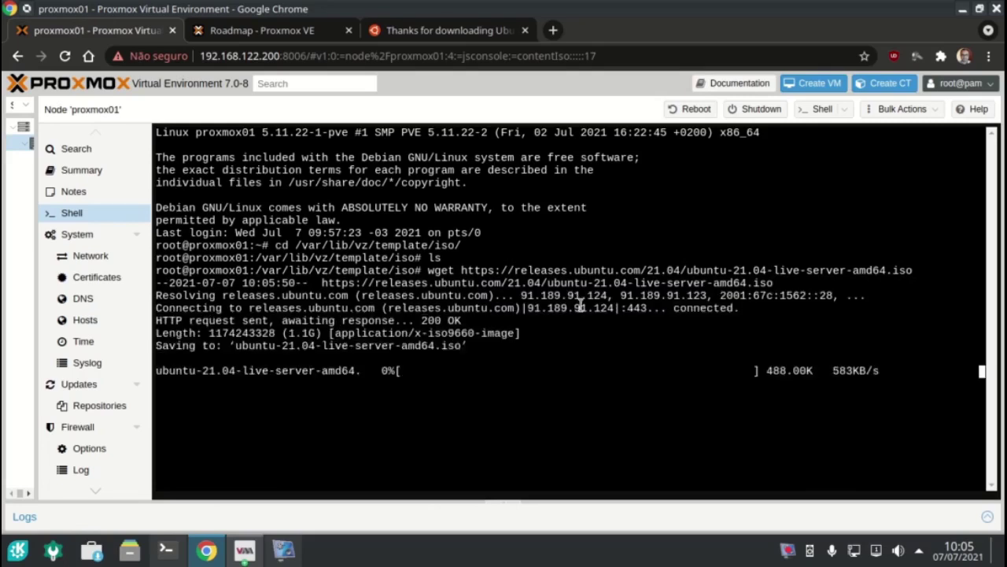
Abort the wget download and delete the partial ubuntu-21.04-live-server-amd64.iso file from the directory
key("ctrl+c")
type("ls")
key("Return")
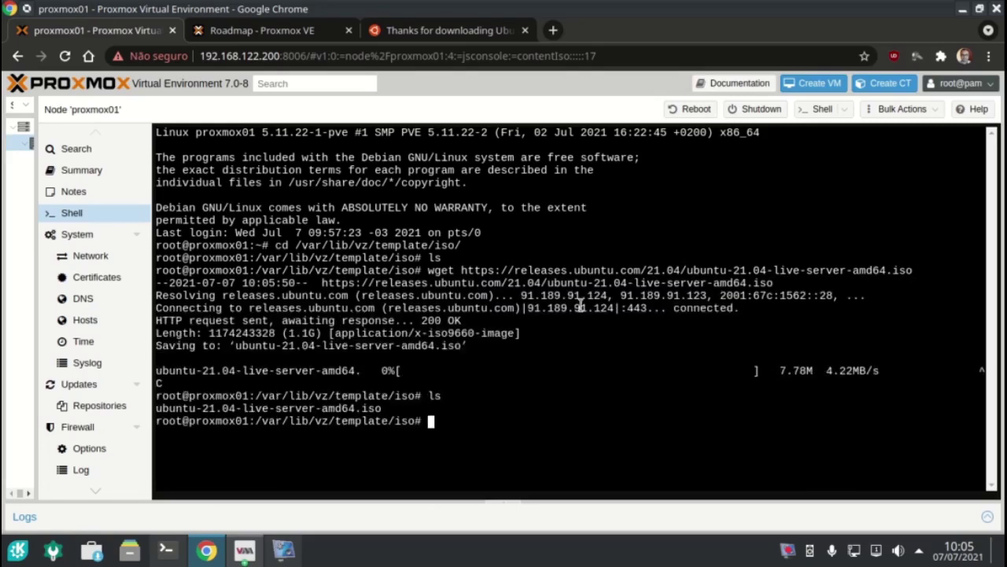
type("rm -rf u")
key("Tab")
key("Return")
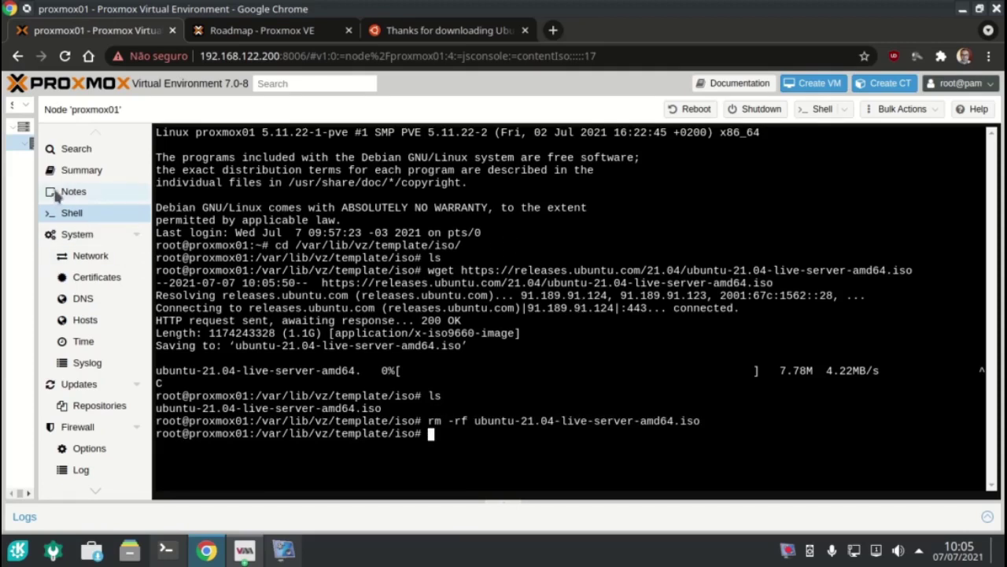
In the local-btrfs storage's ISO images, set up a download from the copied Ubuntu Server 21.04 URL and query its metadata
left_click_drag(37, 197, 155, 166)
left_click(100, 165)
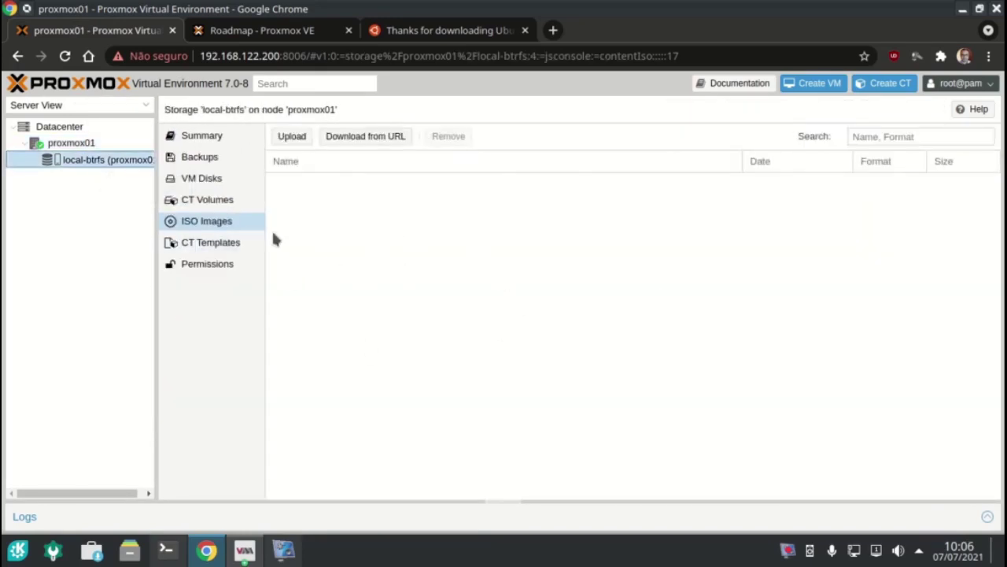
left_click(389, 140)
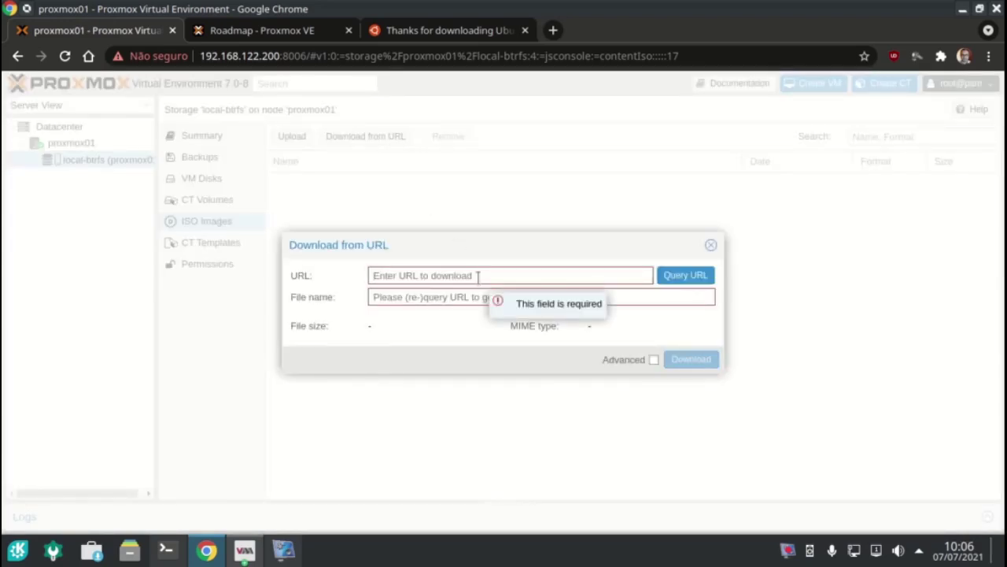
key("ctrl+v")
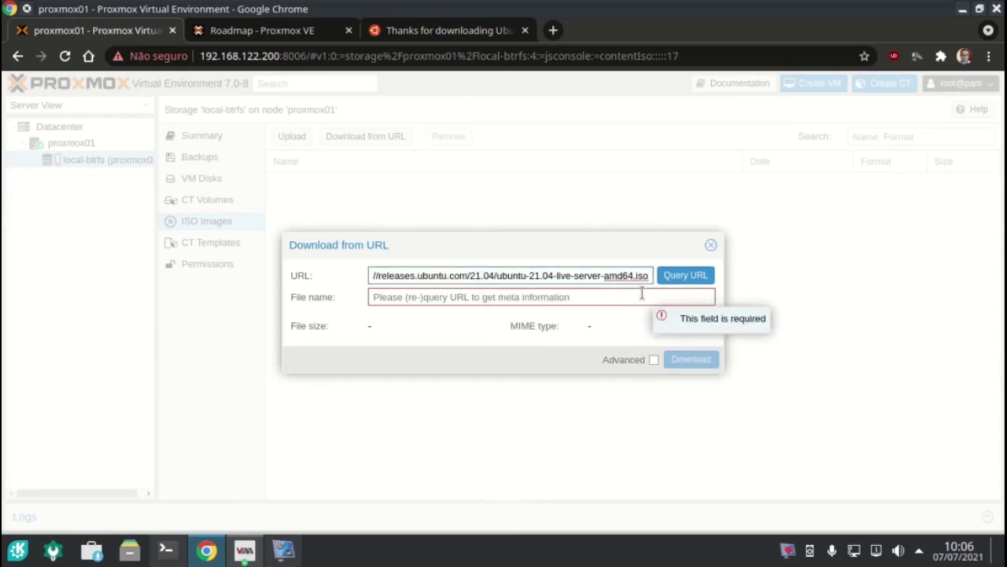
key("Home")
left_click(673, 282)
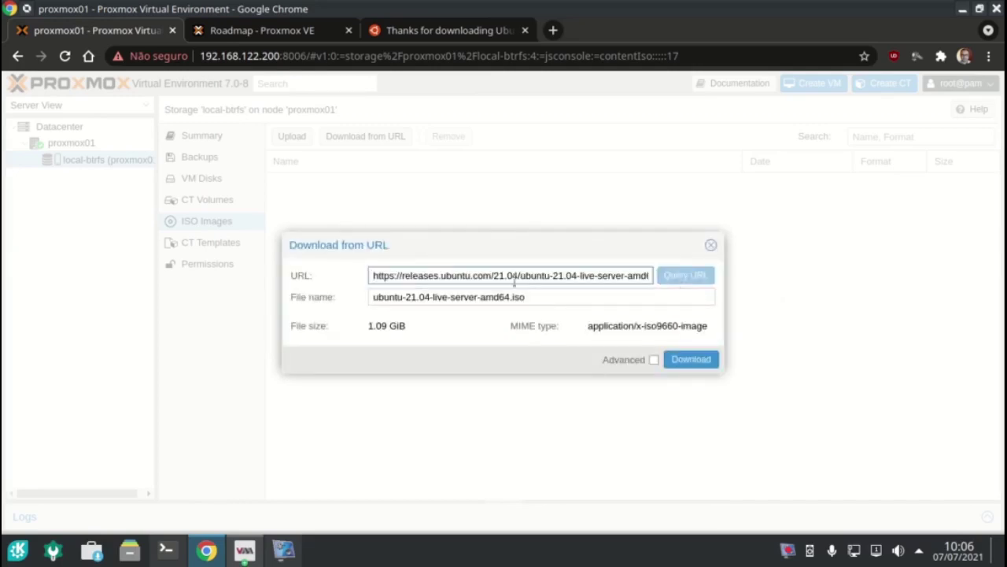
Show the advanced download options, keep the hash algorithm at None, and start the ISO download in the background
left_click(653, 359)
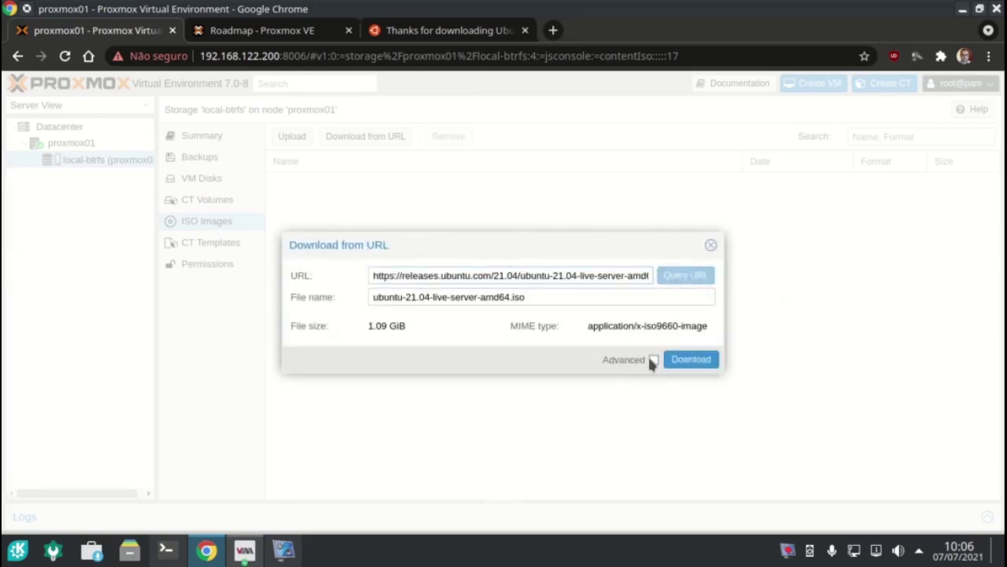
left_click(375, 358)
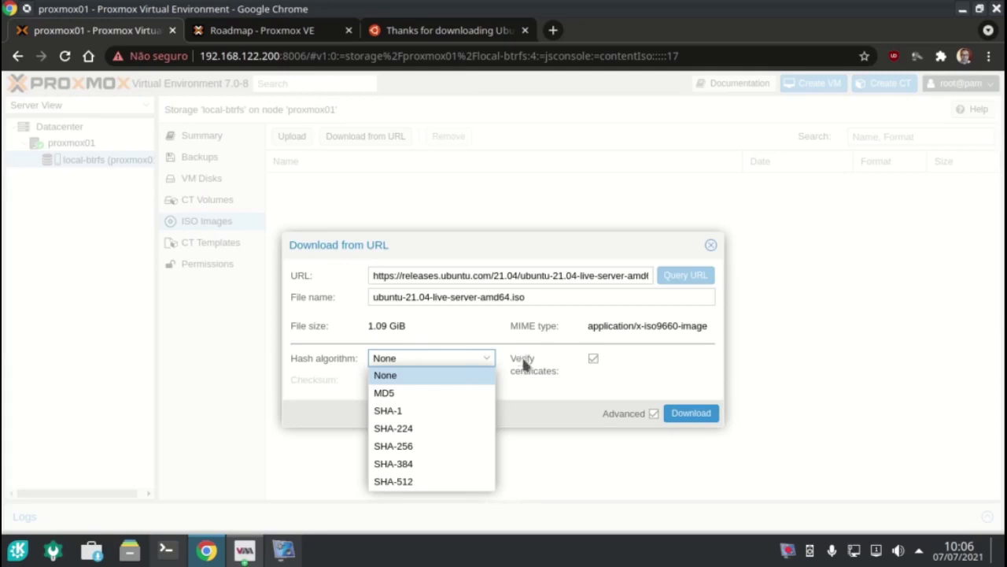
left_click(570, 407)
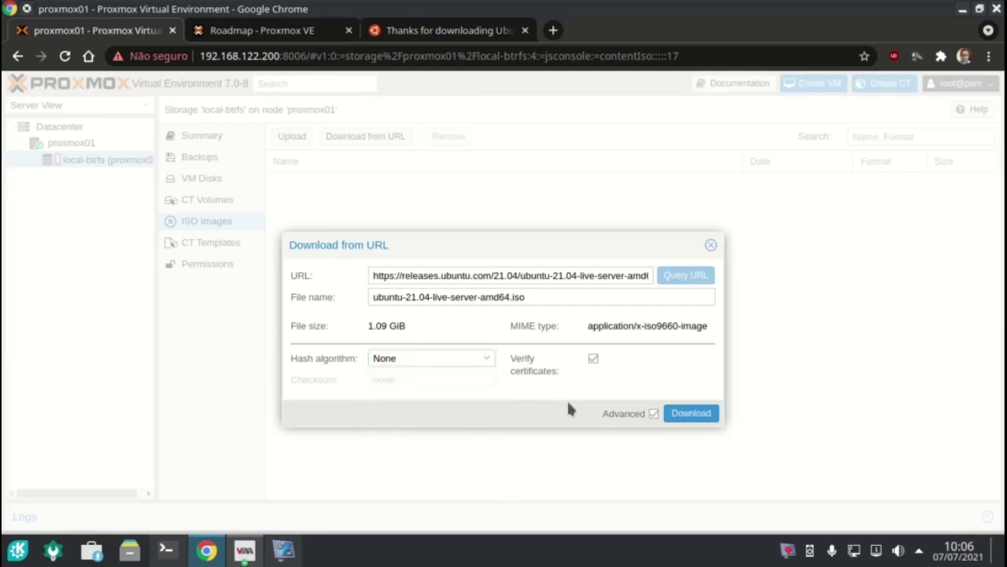
left_click(702, 416)
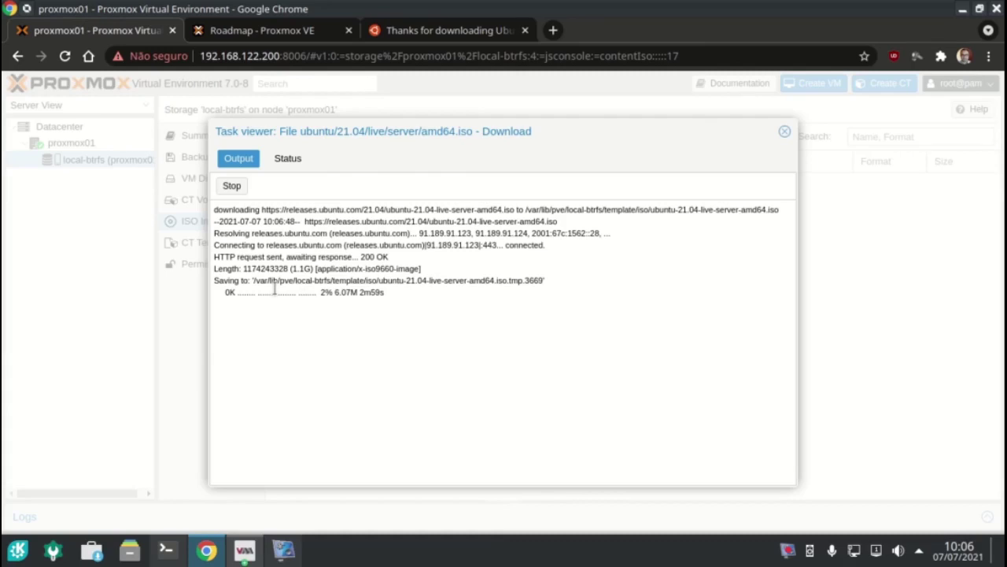
left_click_drag(274, 289, 383, 299)
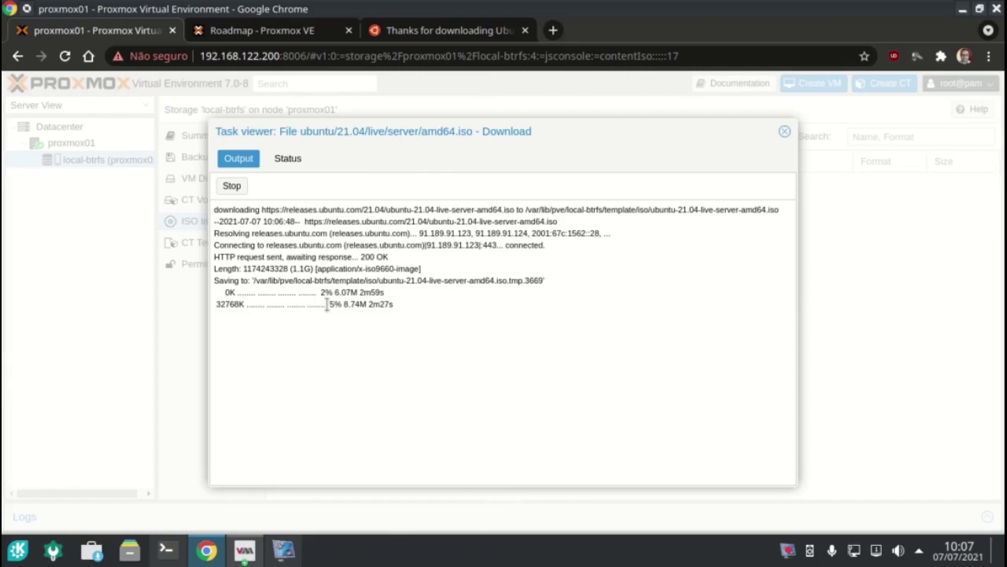
left_click(784, 131)
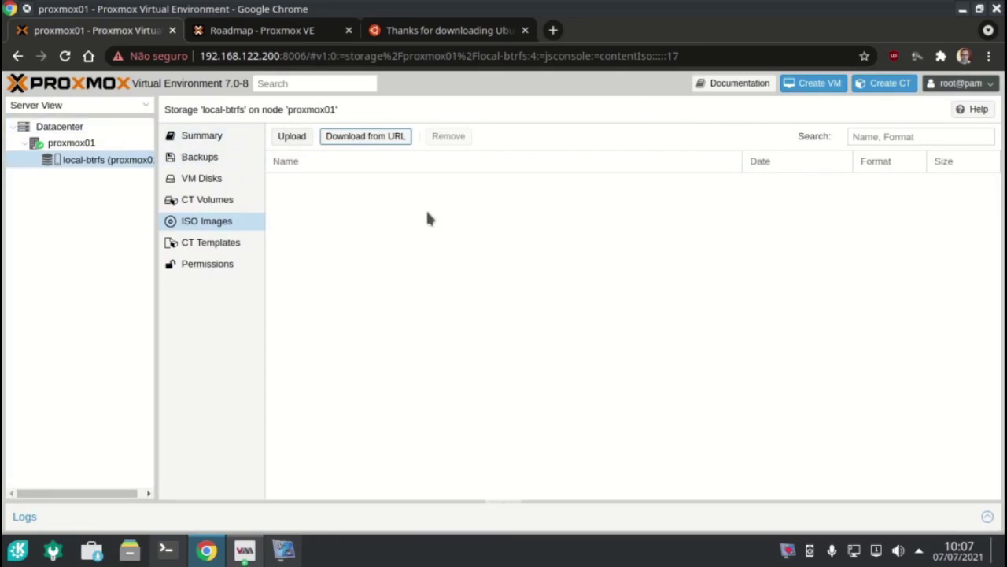
Examine the proxmox01 node's network interfaces and the interface types that can be created there
left_click(145, 149)
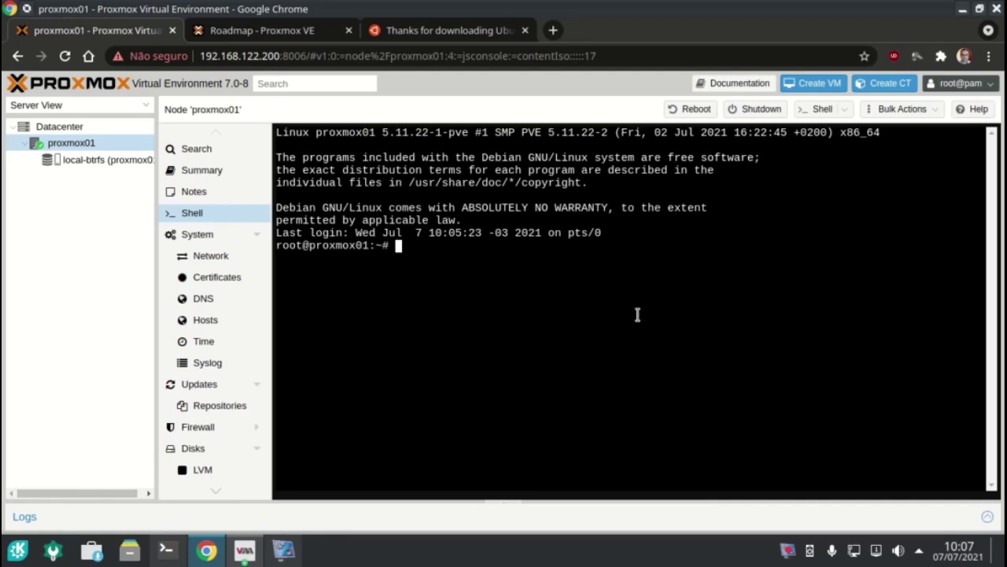
left_click(255, 235)
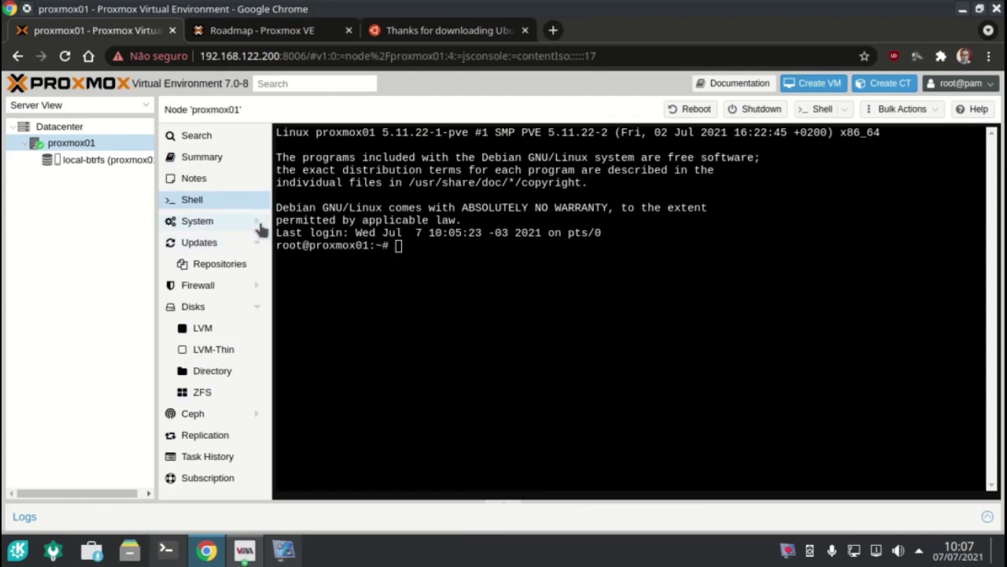
left_click(258, 223)
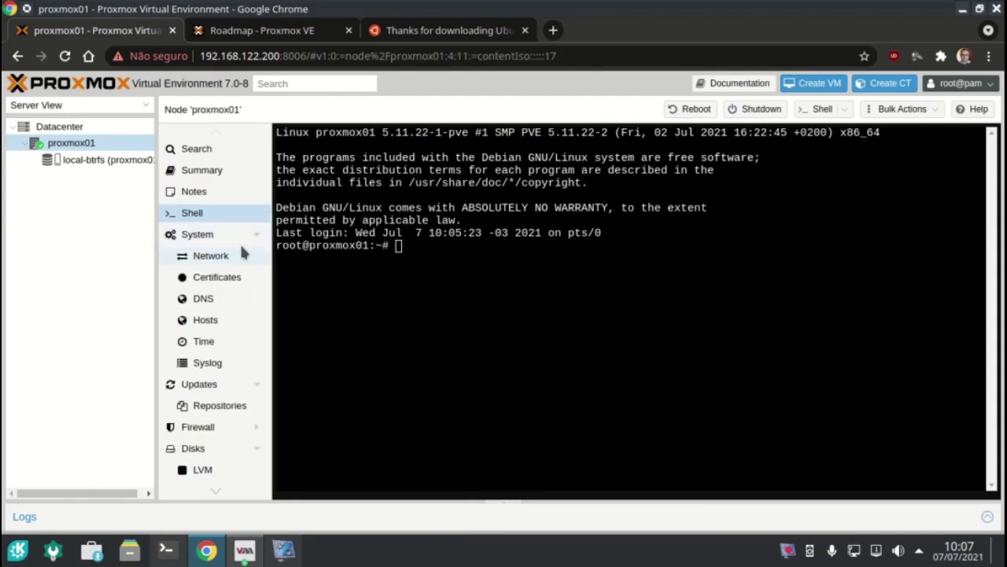
left_click(242, 254)
left_click(307, 141)
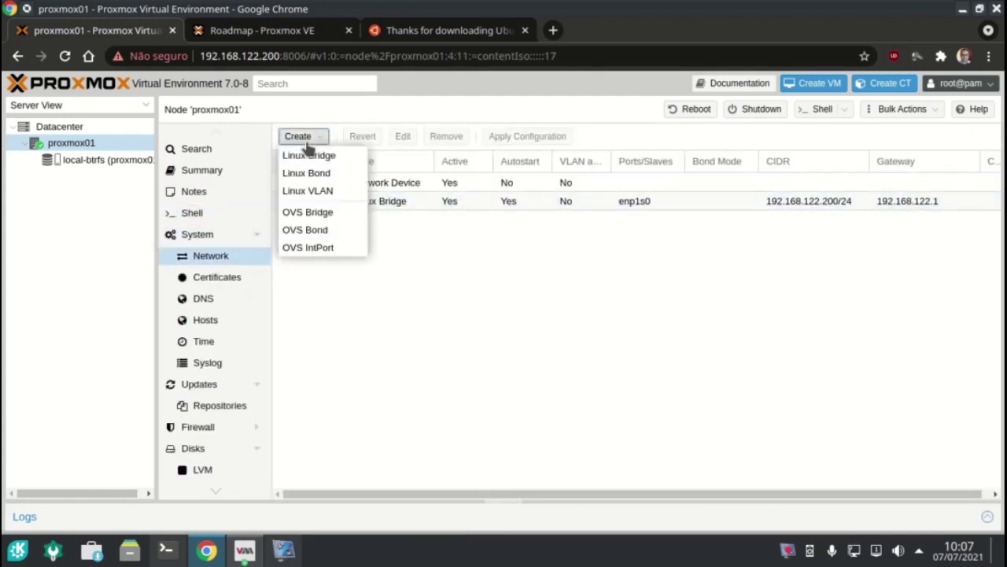
left_click(566, 332)
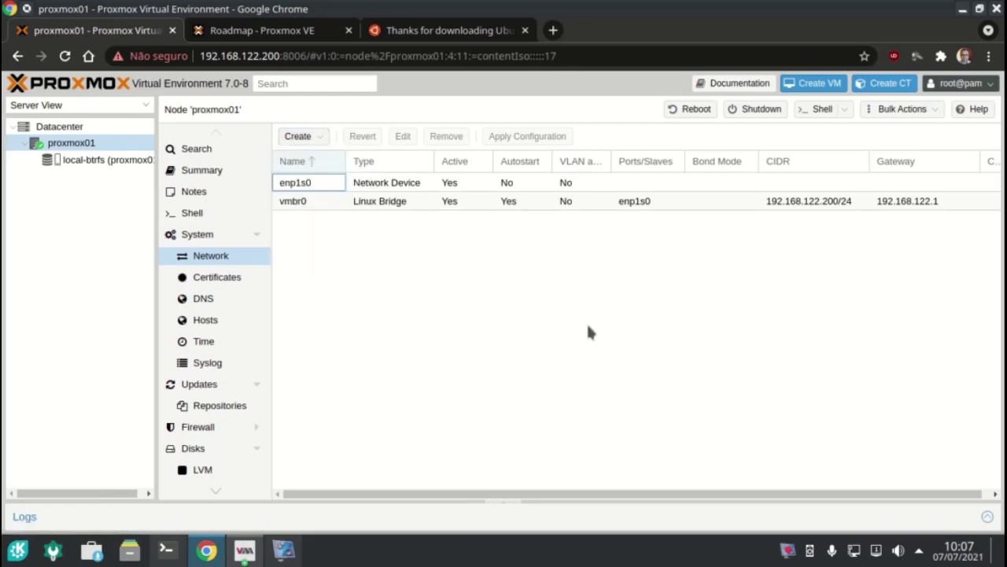
View the Replication and Ceph pages of the proxmox01 node
scroll(230, 322, "down", 4)
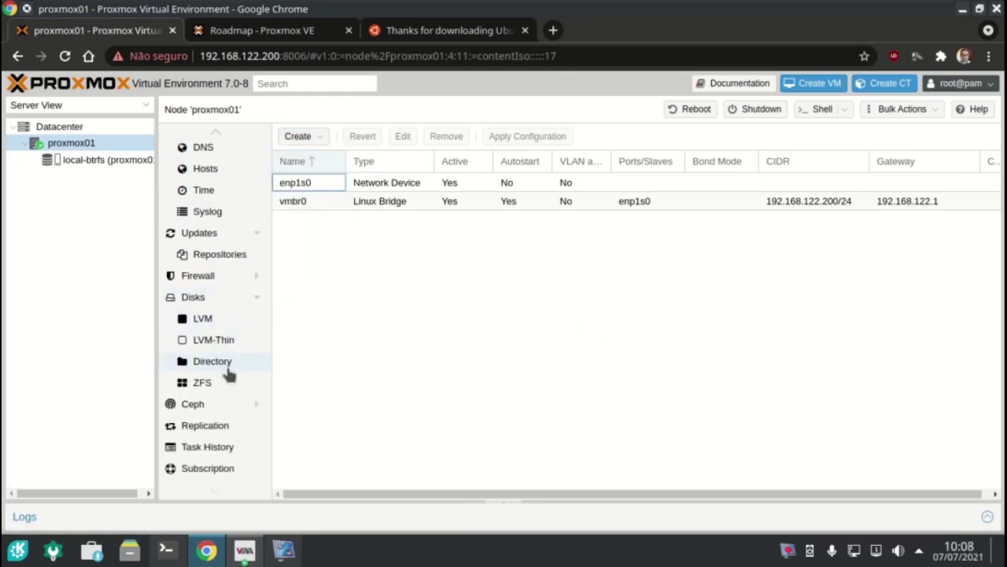
left_click(227, 425)
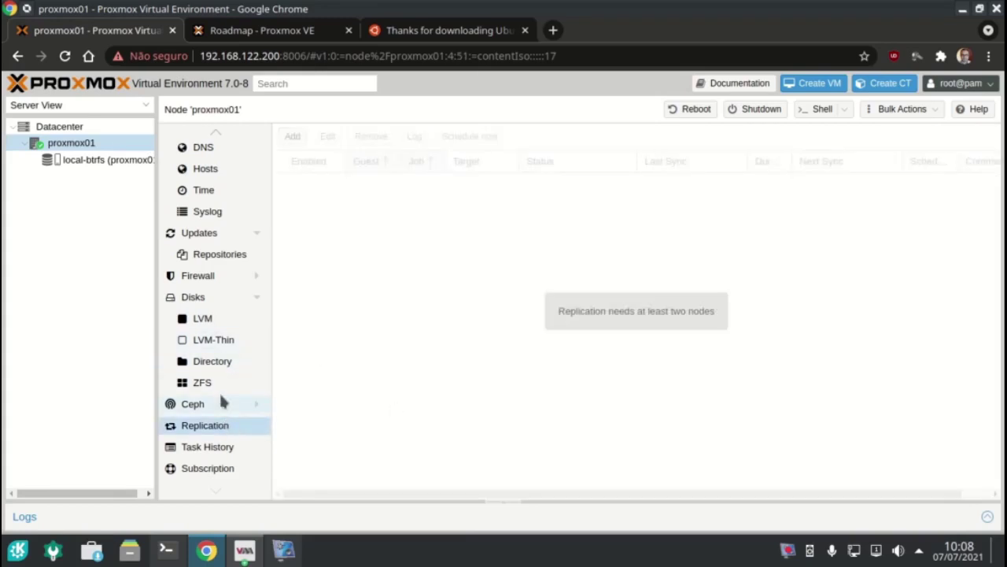
left_click(223, 402)
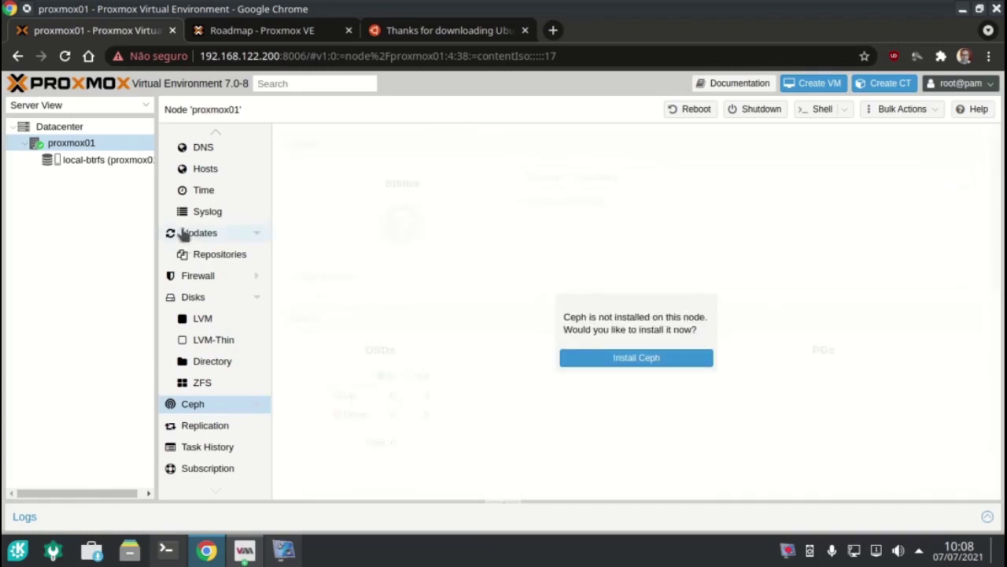
scroll(182, 229, "up", 4)
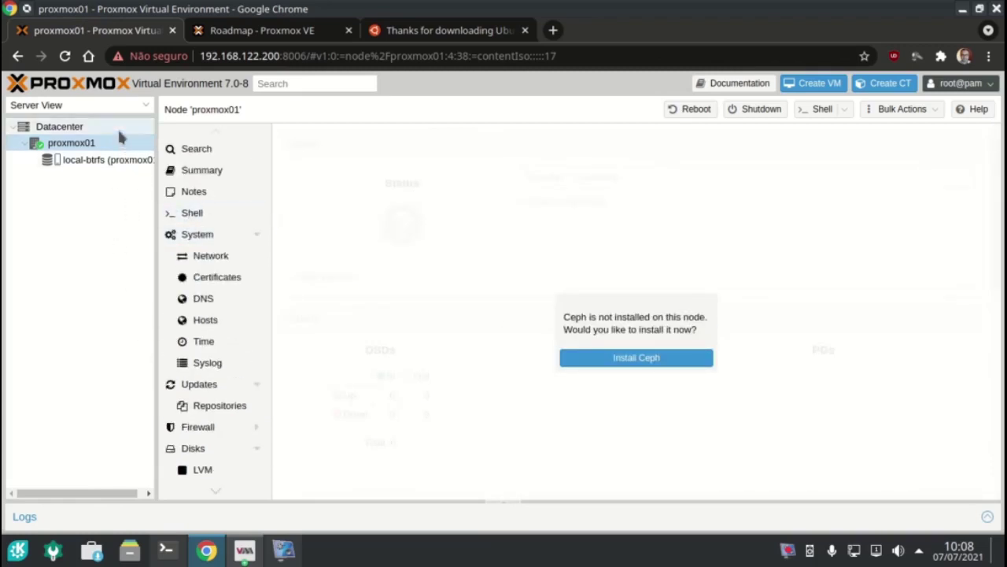
Return to the local-btrfs ISO images and follow the Ubuntu ISO download task's output from the task log until it finishes
left_click(121, 161)
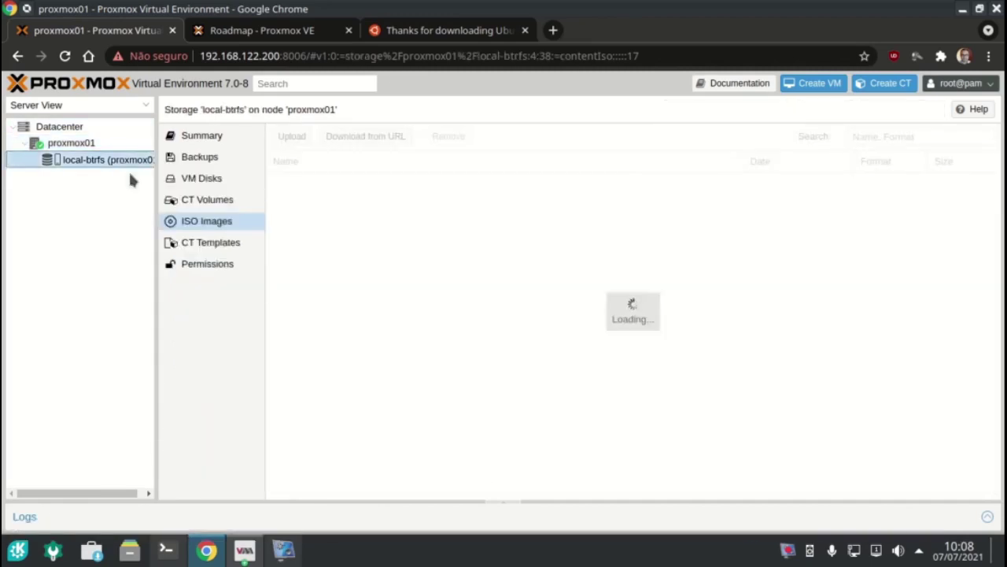
left_click(508, 503)
left_click(488, 445)
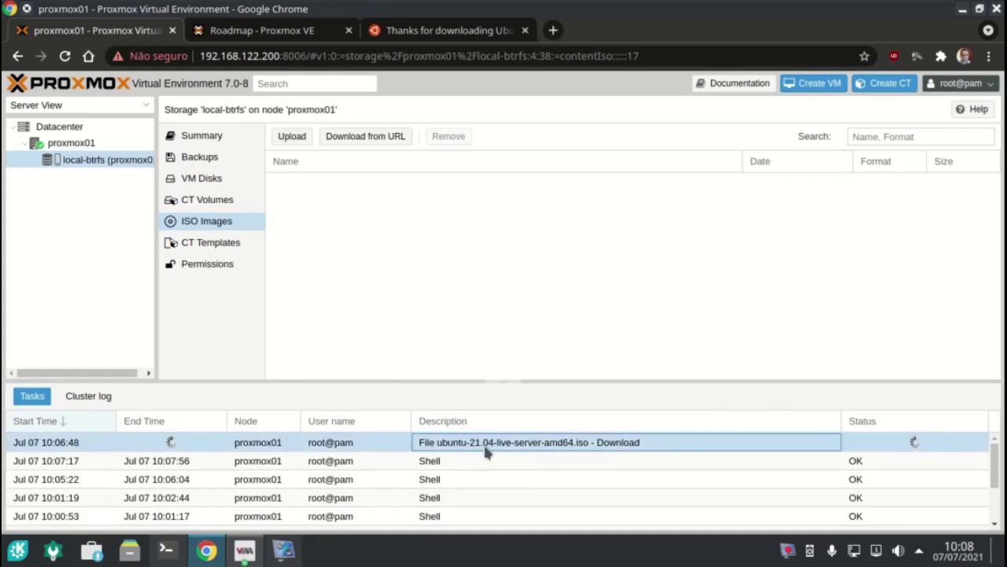
double_click(485, 446)
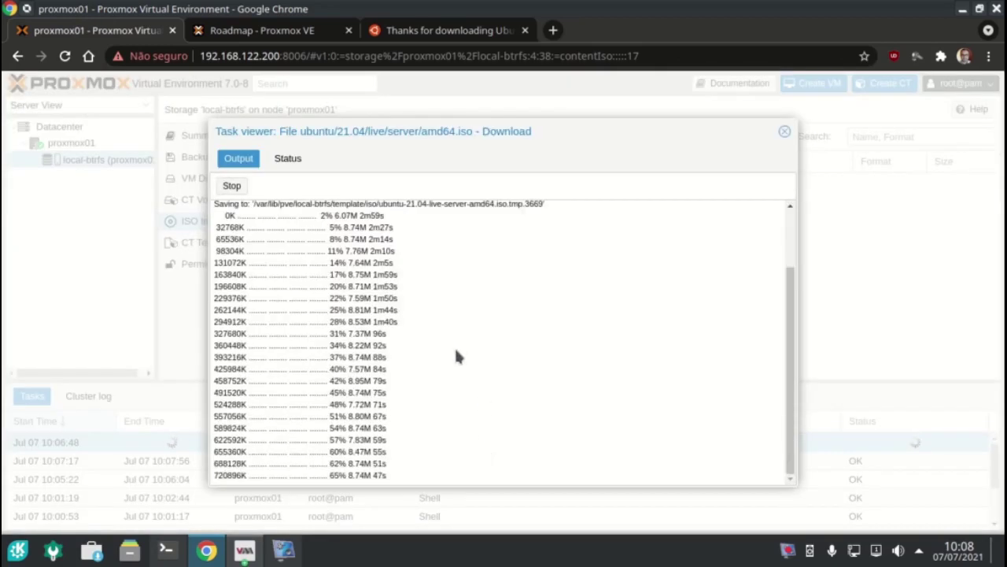
left_click(784, 132)
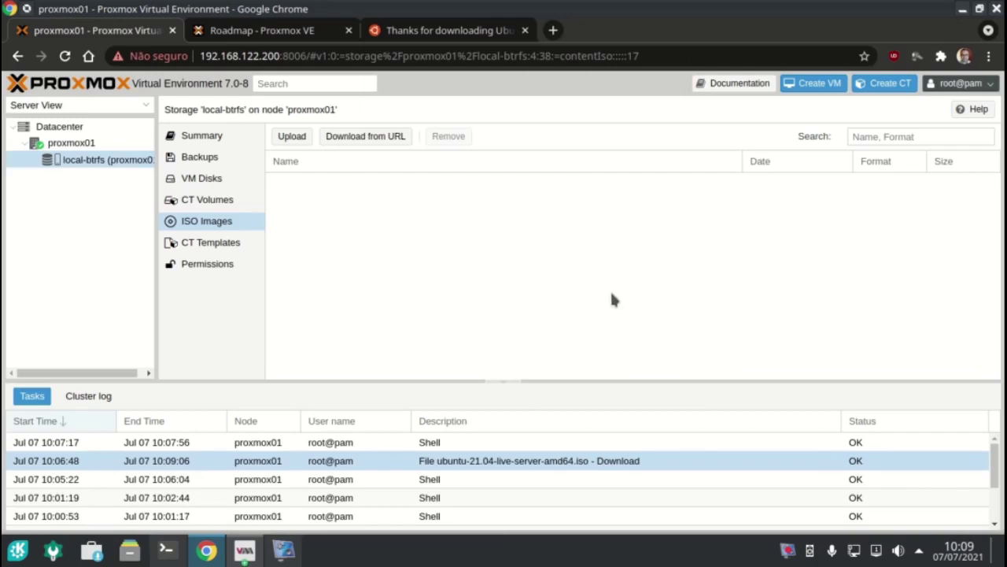
Refresh the ISO image list of local-btrfs and select ubuntu-21.04-live-server-amd64.iso
left_click(222, 244)
left_click(216, 225)
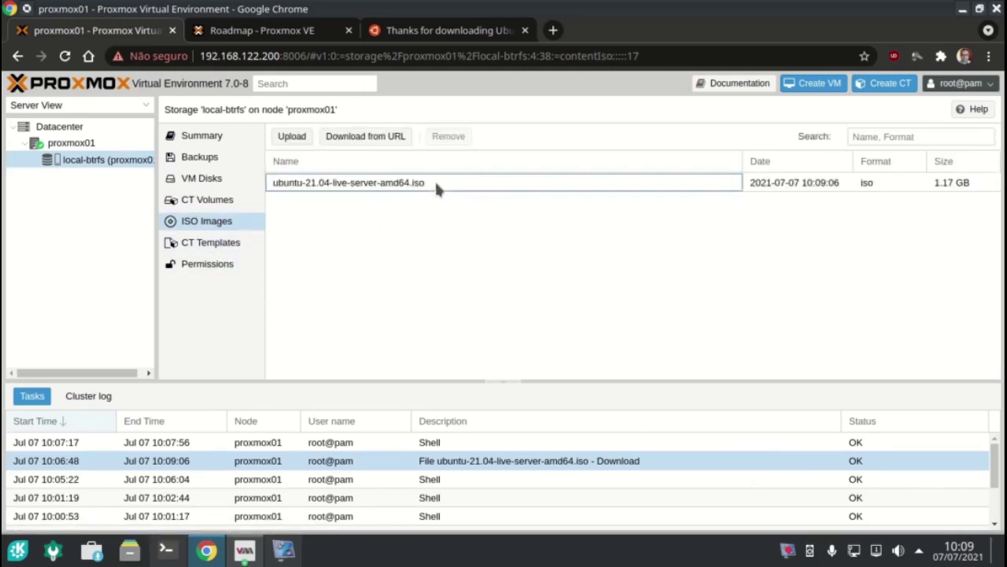
left_click(435, 181)
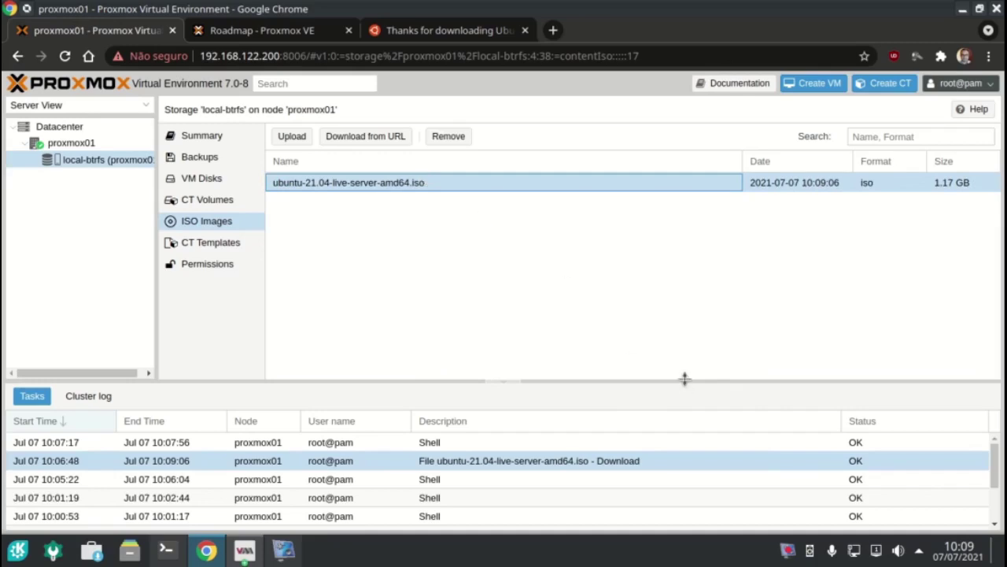